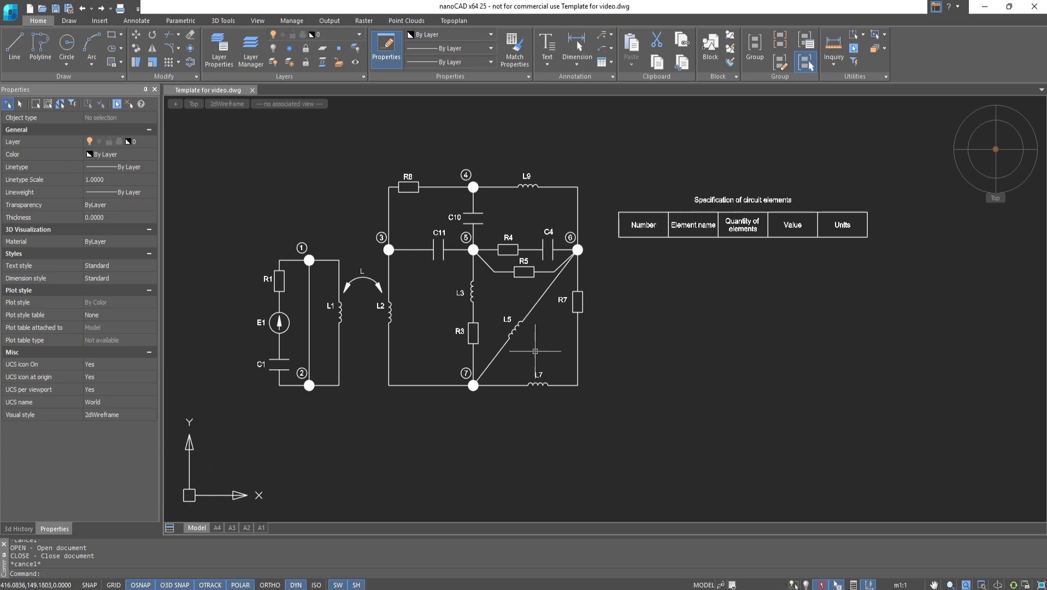
- Open the specification table for editing and insert a report section after the data header row
double_click(667, 229)
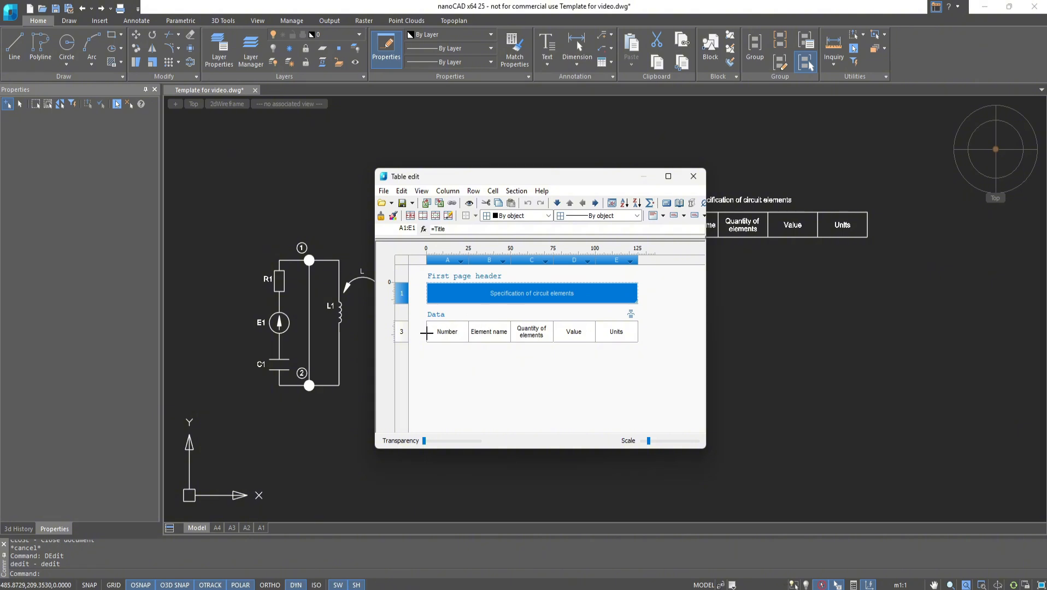
click(403, 333)
click(516, 191)
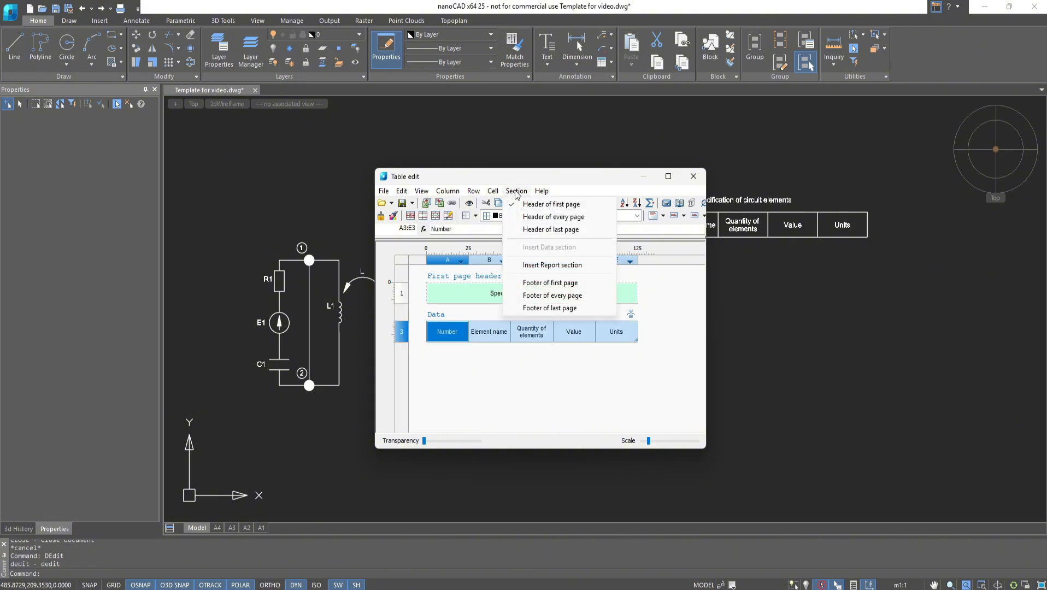
click(514, 264)
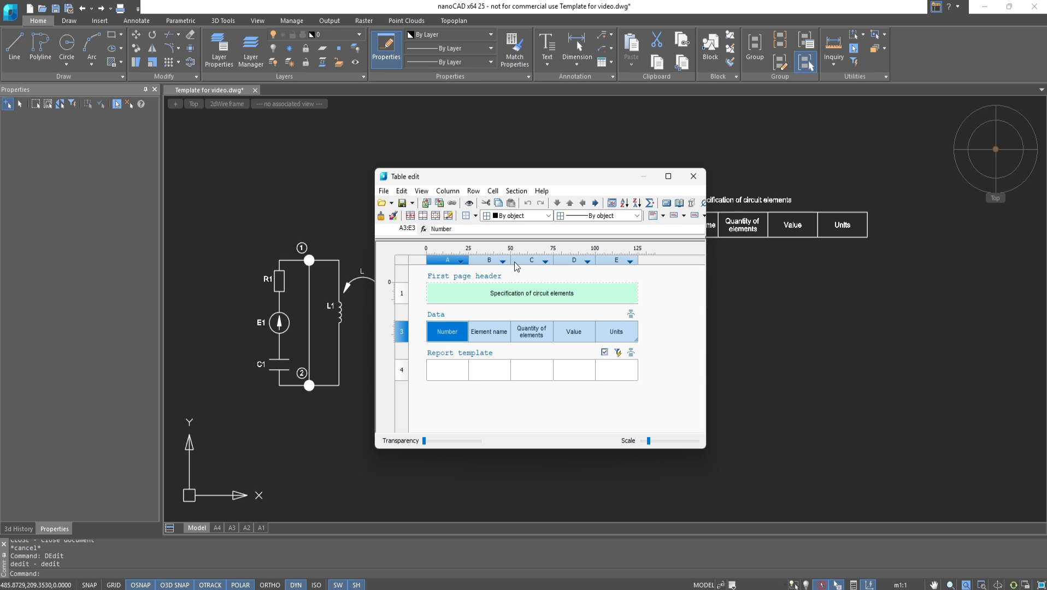
click(615, 261)
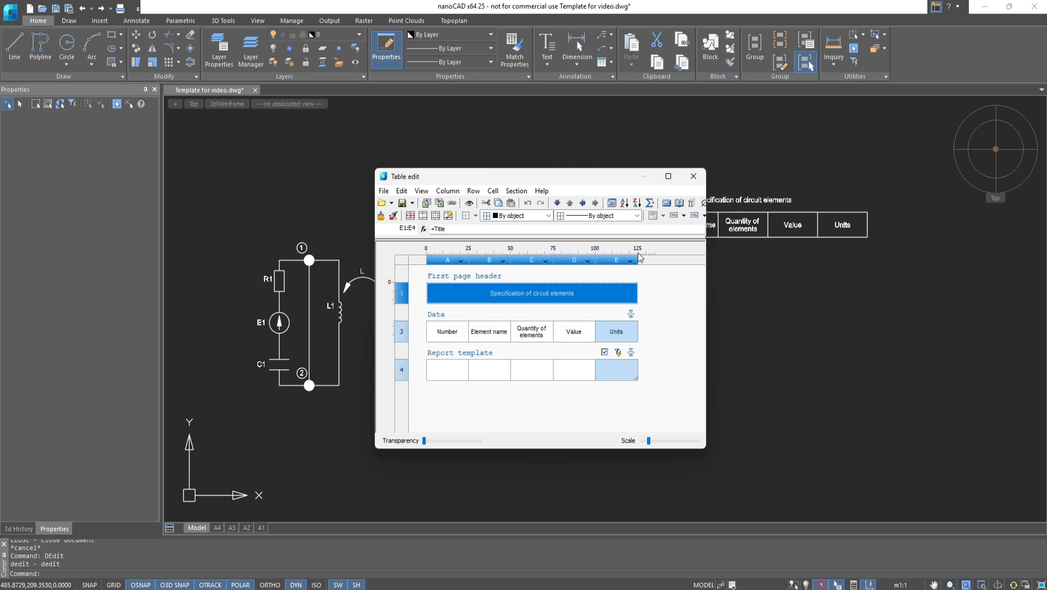
click(645, 249)
click(566, 336)
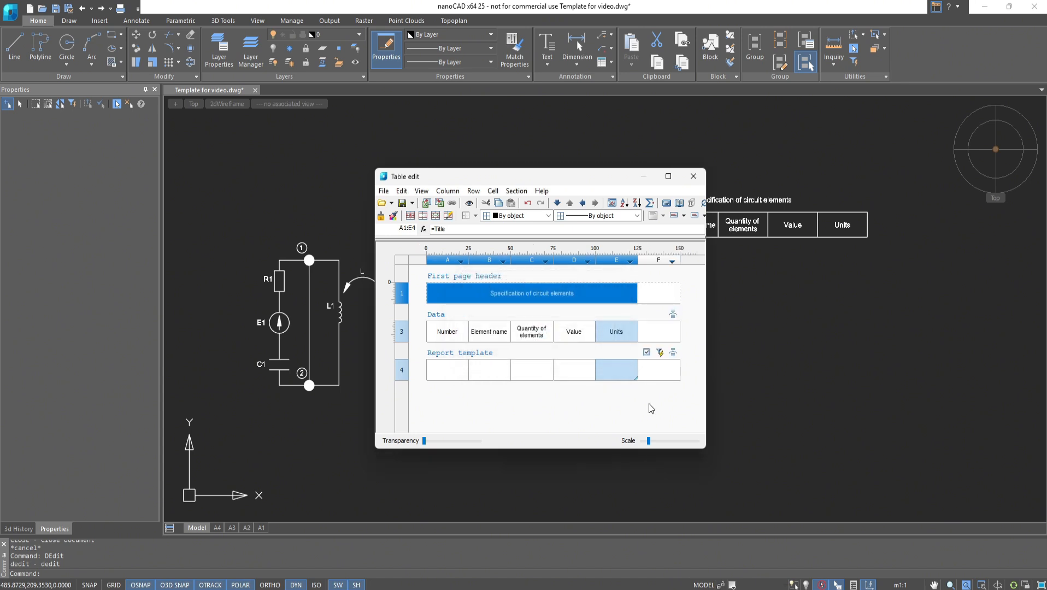
key(ctrl+z)
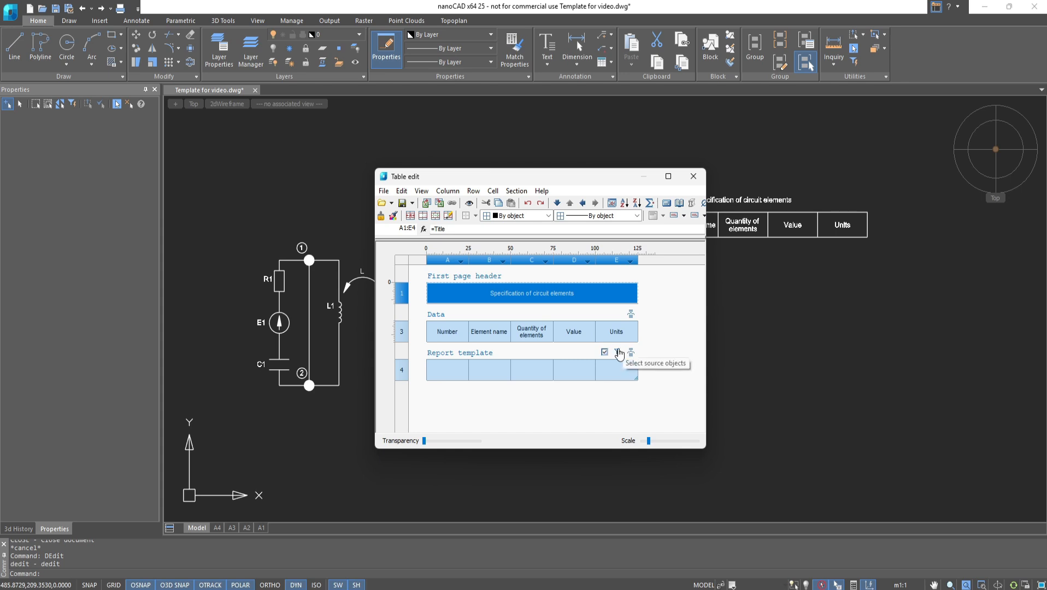
click(619, 352)
scroll(549, 338, up, 3)
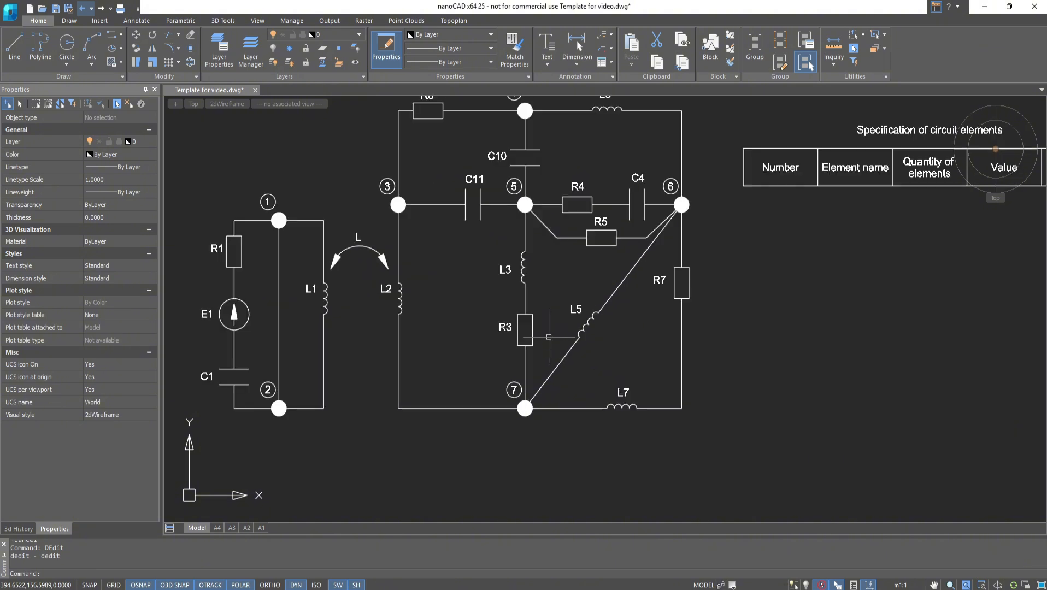
middle_drag(553, 331, 605, 360)
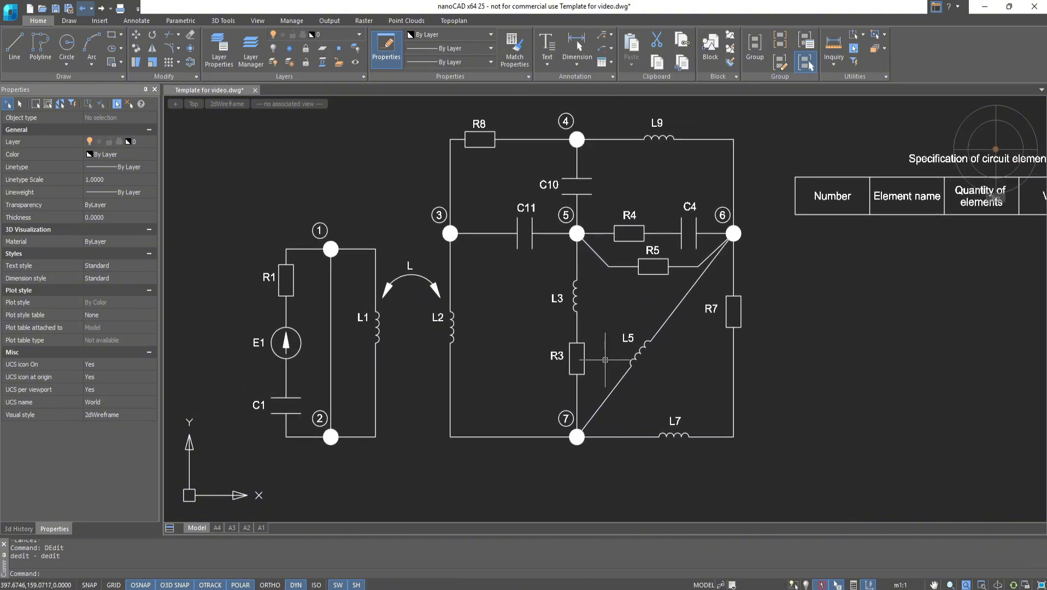
click(584, 359)
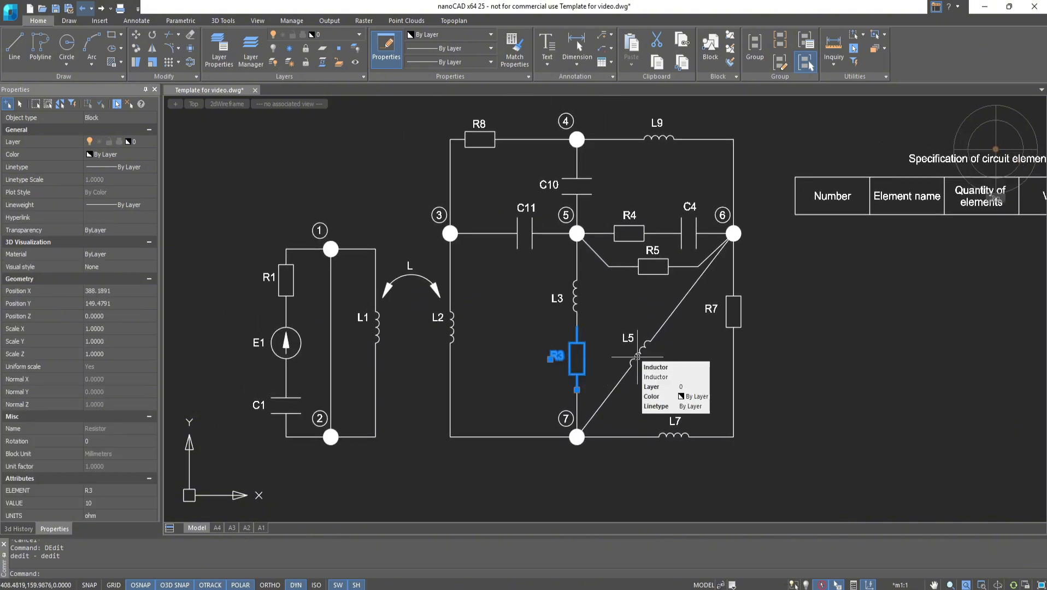
click(637, 356)
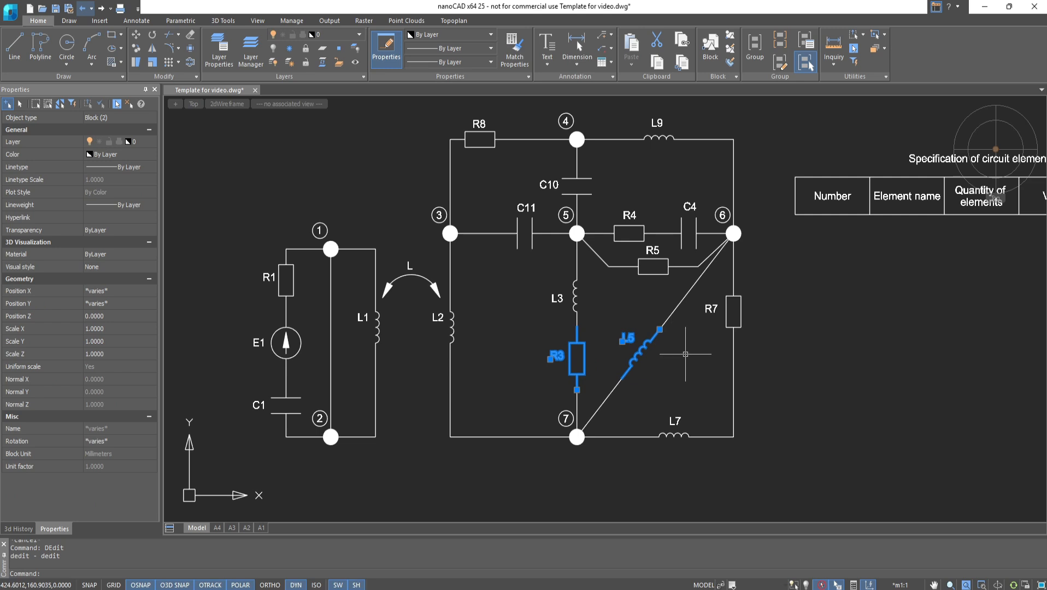
key(Escape)
middle_drag(686, 354, 488, 385)
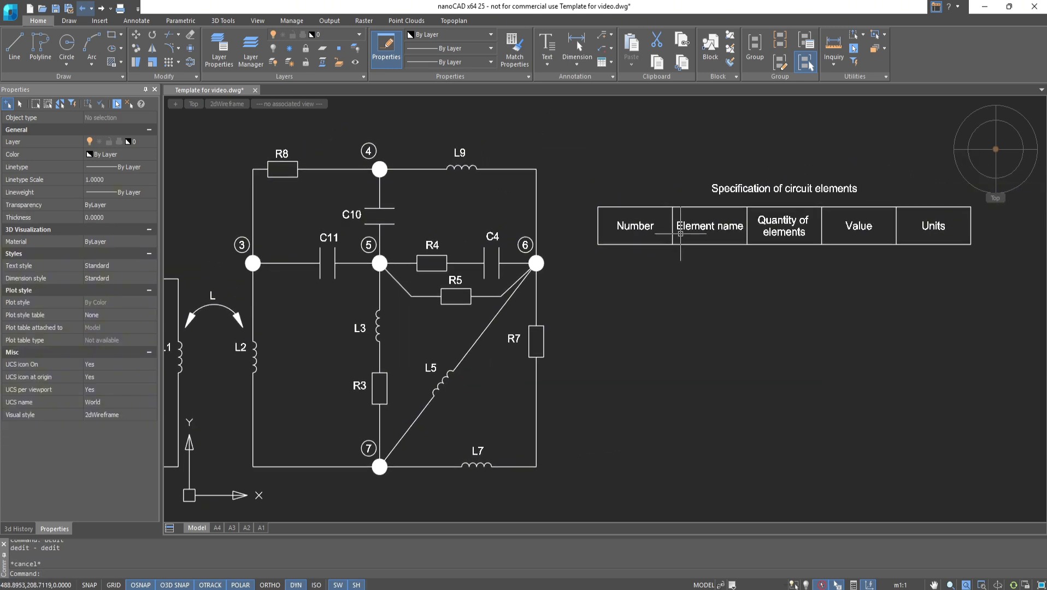
- Reopen the table editor and set all Block objects as the report's source objects via Quick Selection
double_click(684, 229)
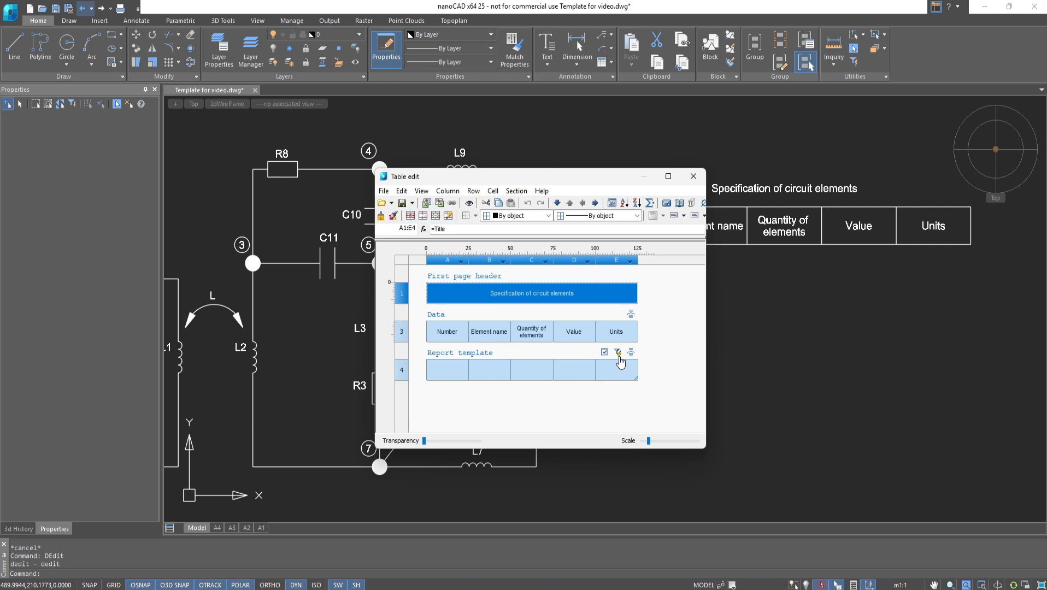
click(618, 353)
click(530, 211)
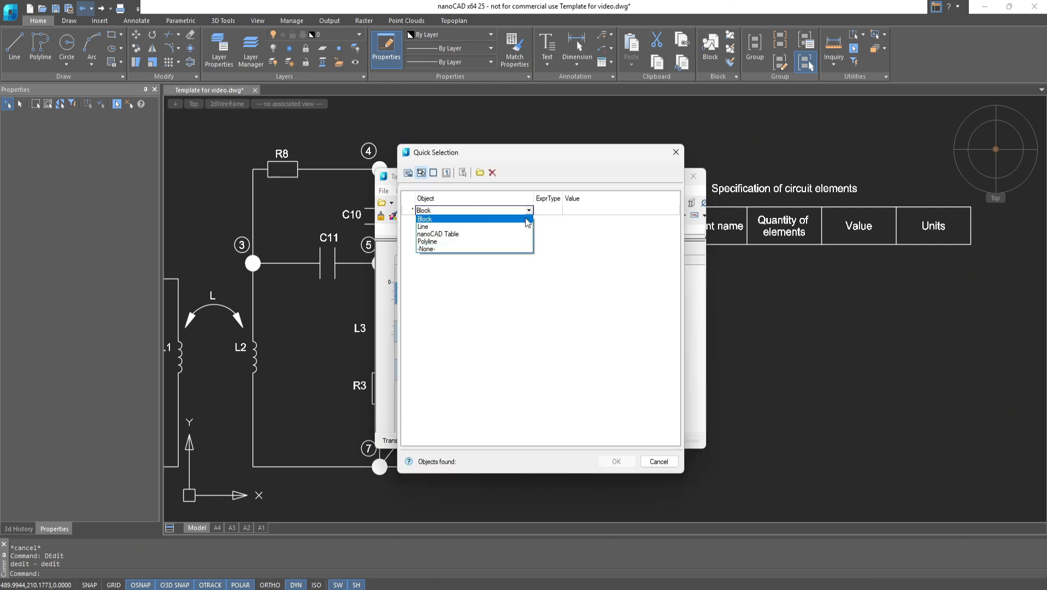
click(438, 219)
click(616, 461)
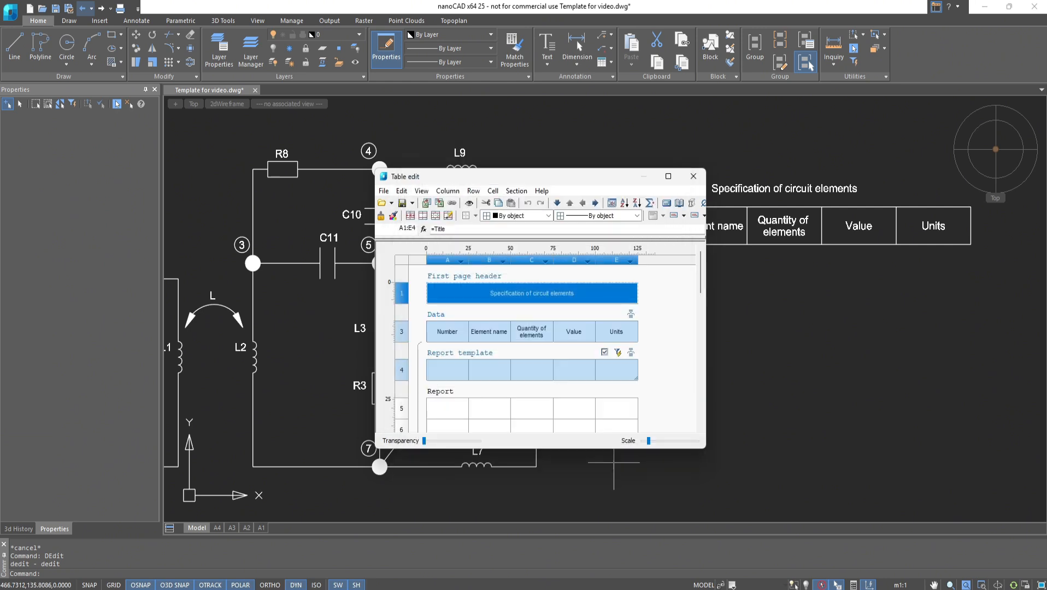
- Set the report template's Number cell to the expression =Row-1
scroll(553, 397, down, 3)
scroll(553, 396, up, 3)
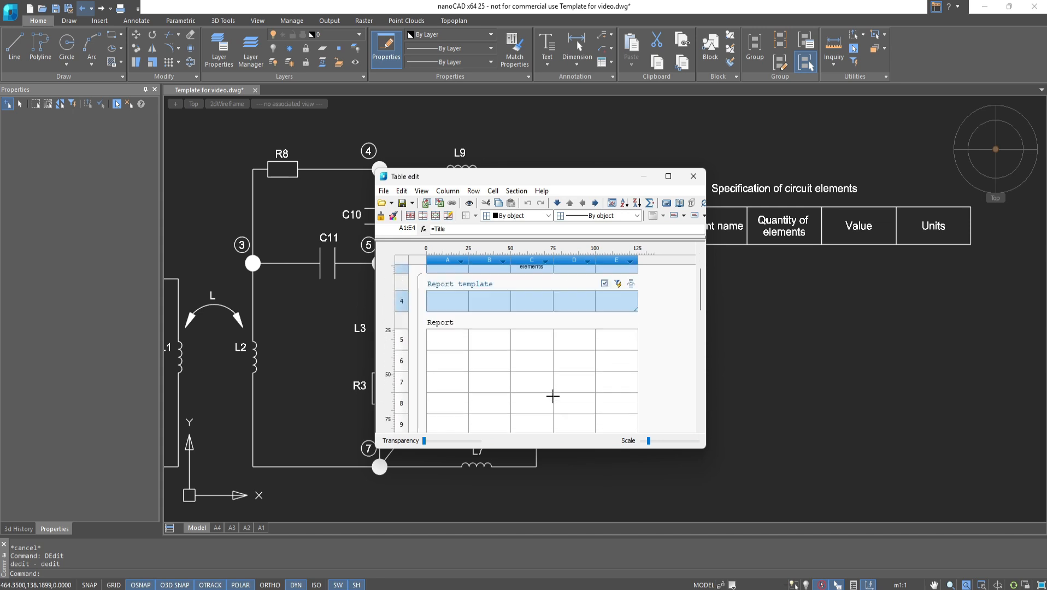
right_click(457, 342)
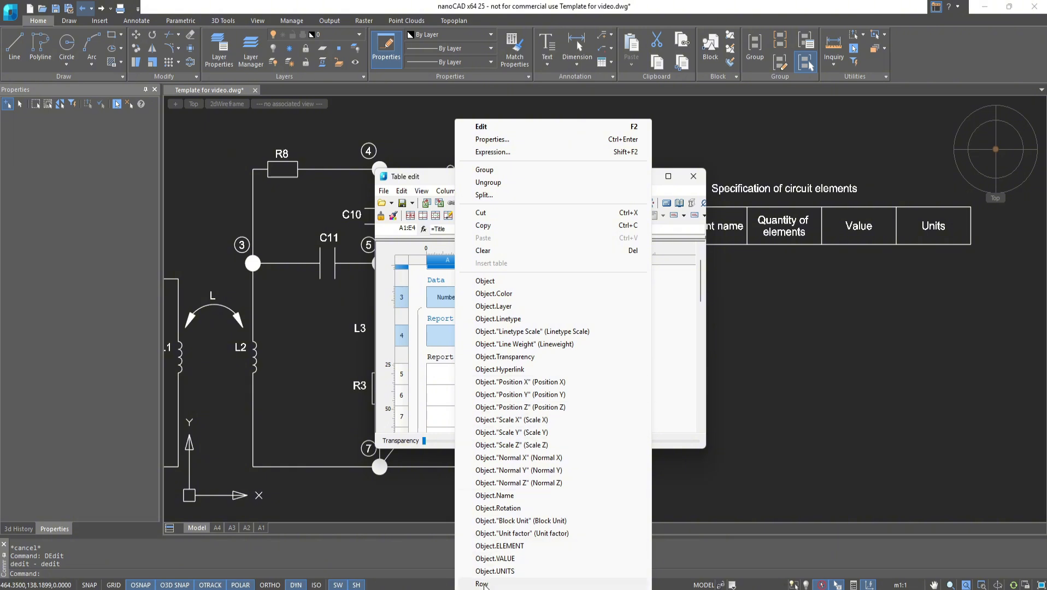
click(482, 584)
double_click(457, 336)
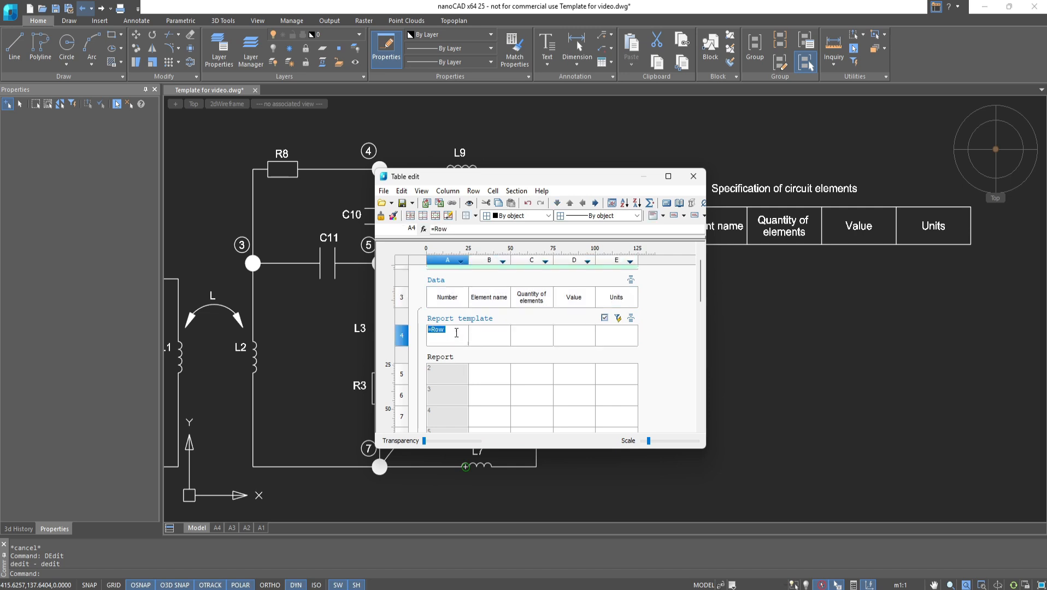
click(457, 333)
text(-1)
key(Return)
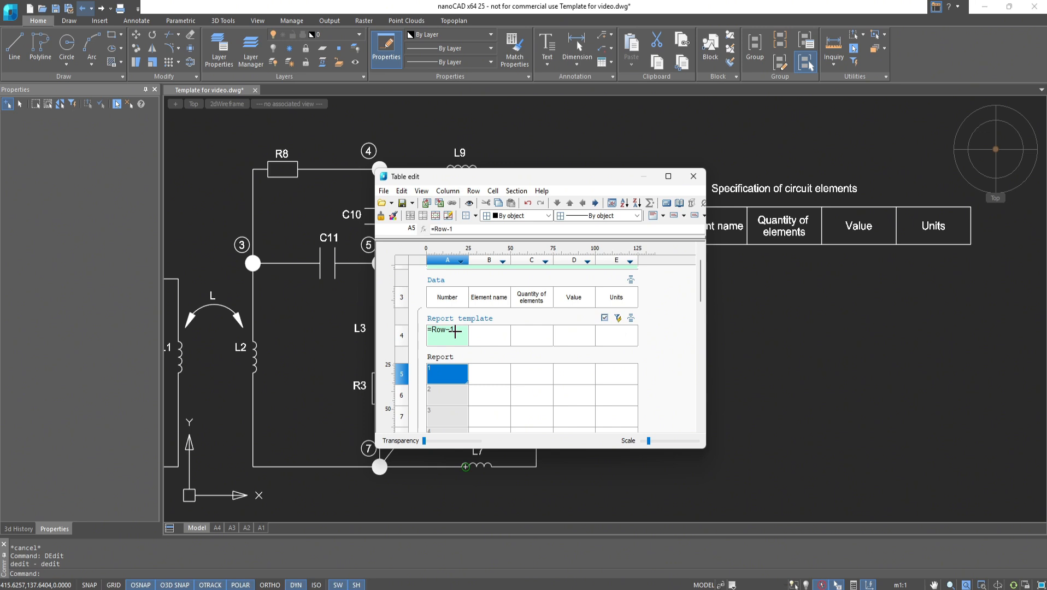
- Fill the template's Element name cell with the Object.Name field
click(482, 334)
right_click(483, 334)
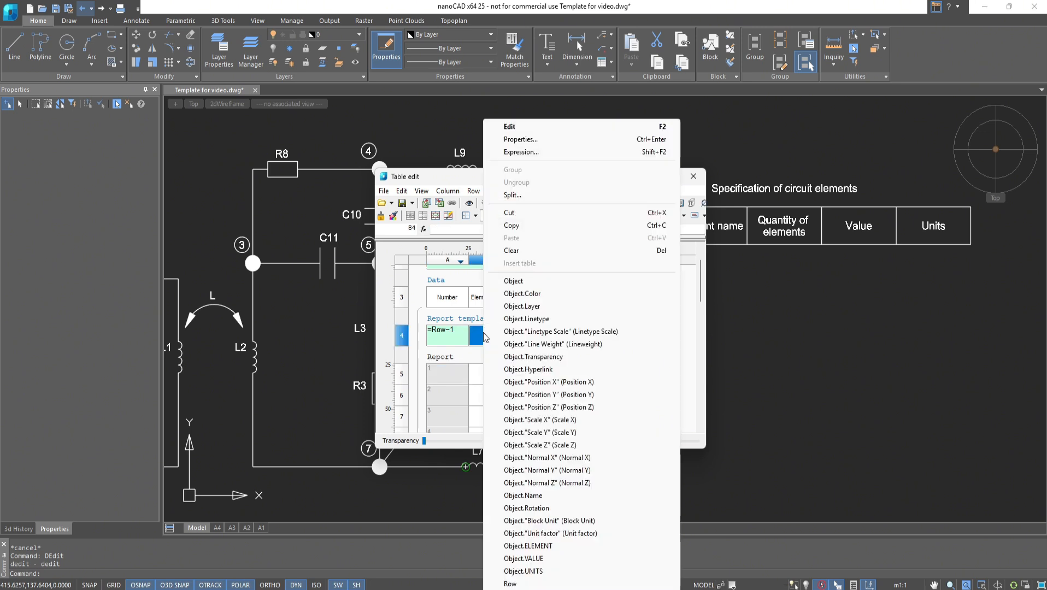
click(519, 495)
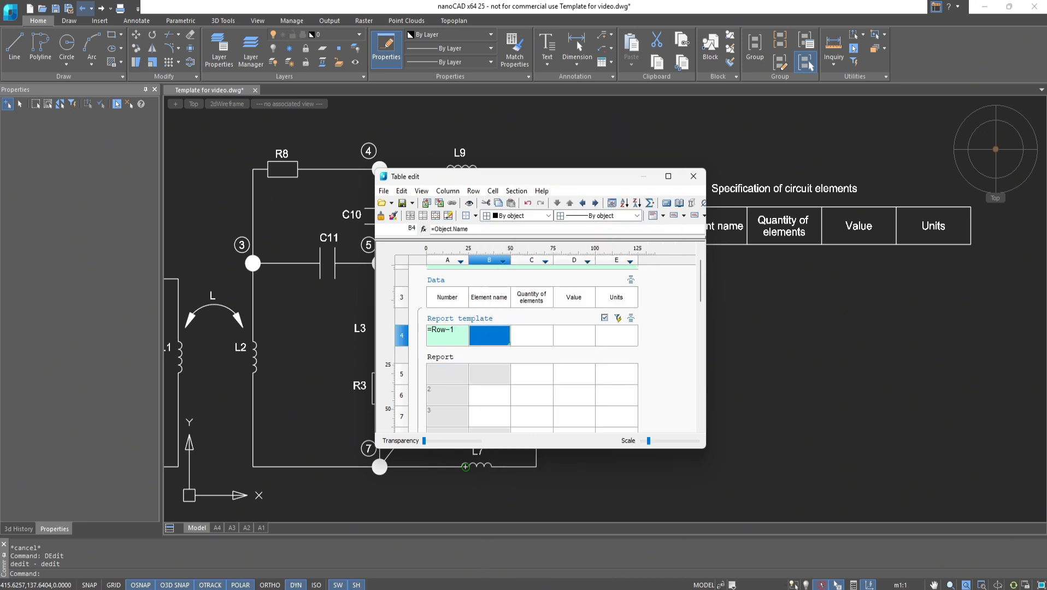
scroll(496, 374, down, 3)
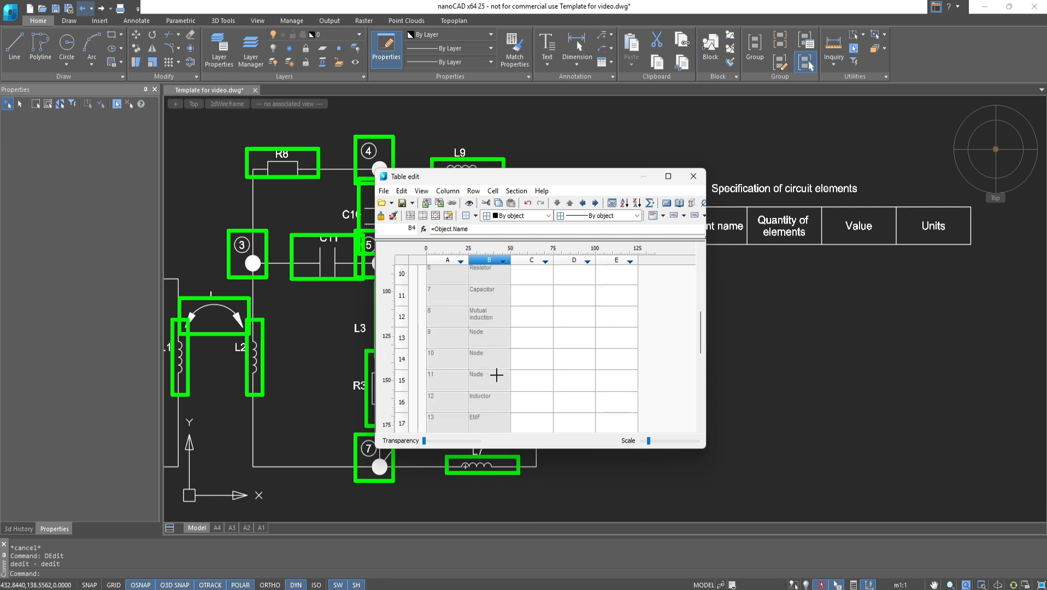
scroll(497, 375, up, 3)
- Enter =count() in the template's Quantity of elements cell
click(523, 353)
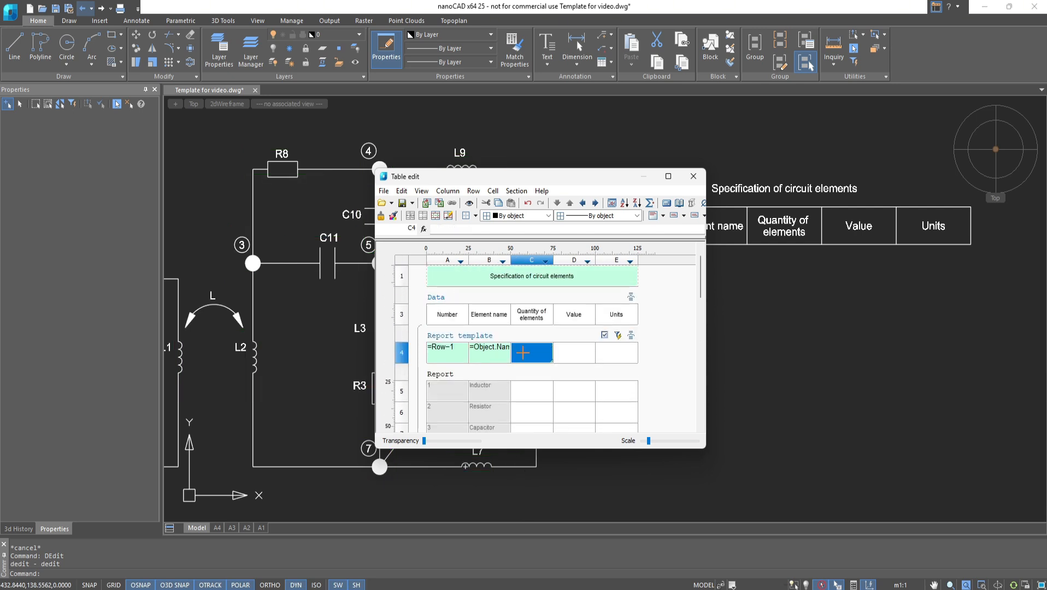
double_click(523, 353)
text(=coun)
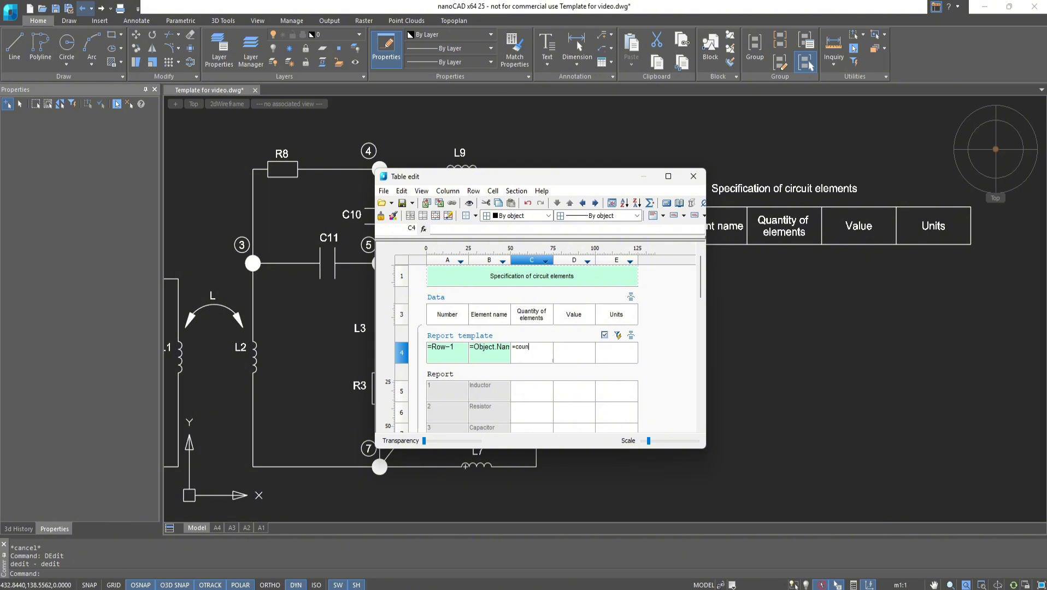
text(t())
key(Return)
scroll(522, 351, down, 5)
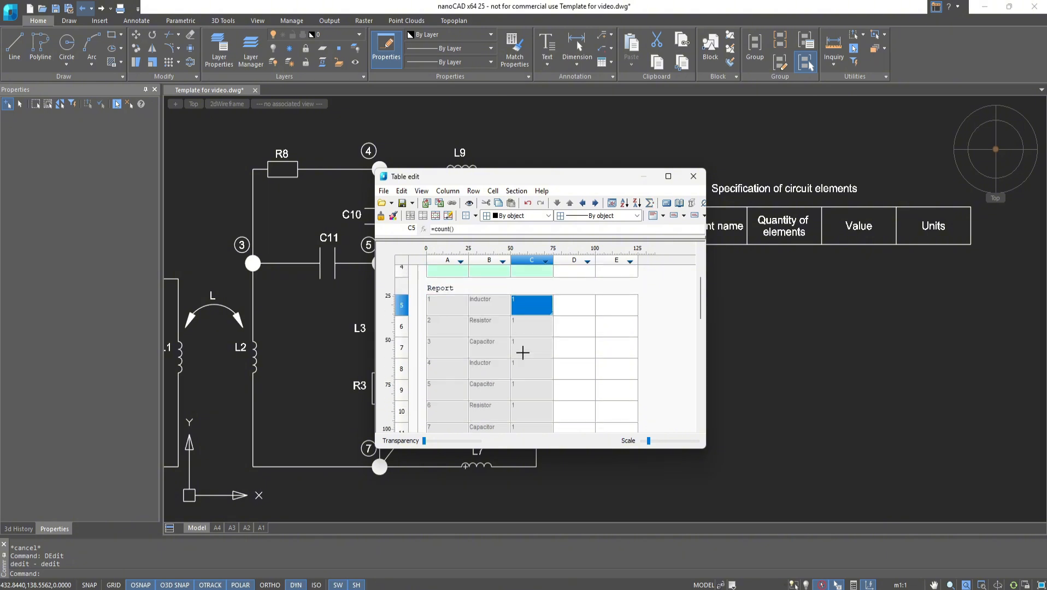
scroll(522, 351, up, 4)
- Fill the template's Value cell with the Object.VALUE field
click(579, 332)
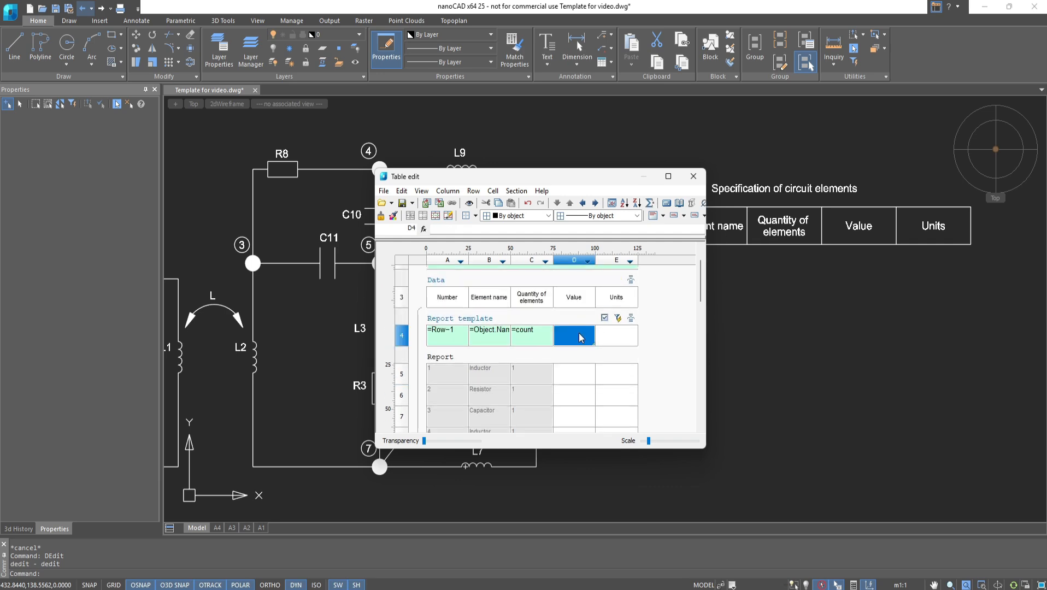
right_click(579, 332)
click(624, 559)
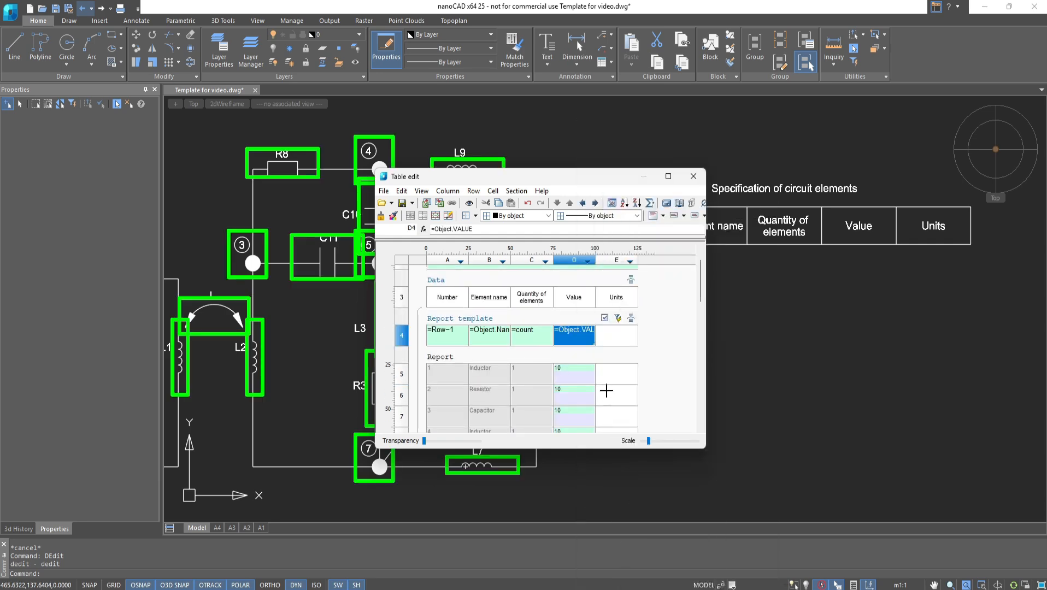
- Fill the template's Units cell with the Object.UNITS field
click(611, 339)
right_click(611, 339)
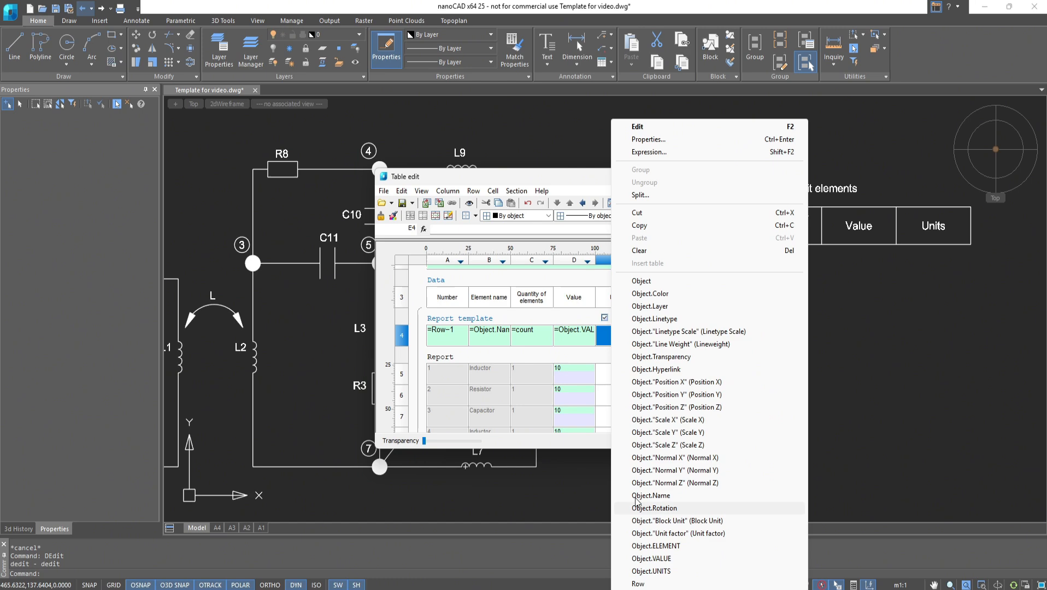
click(651, 571)
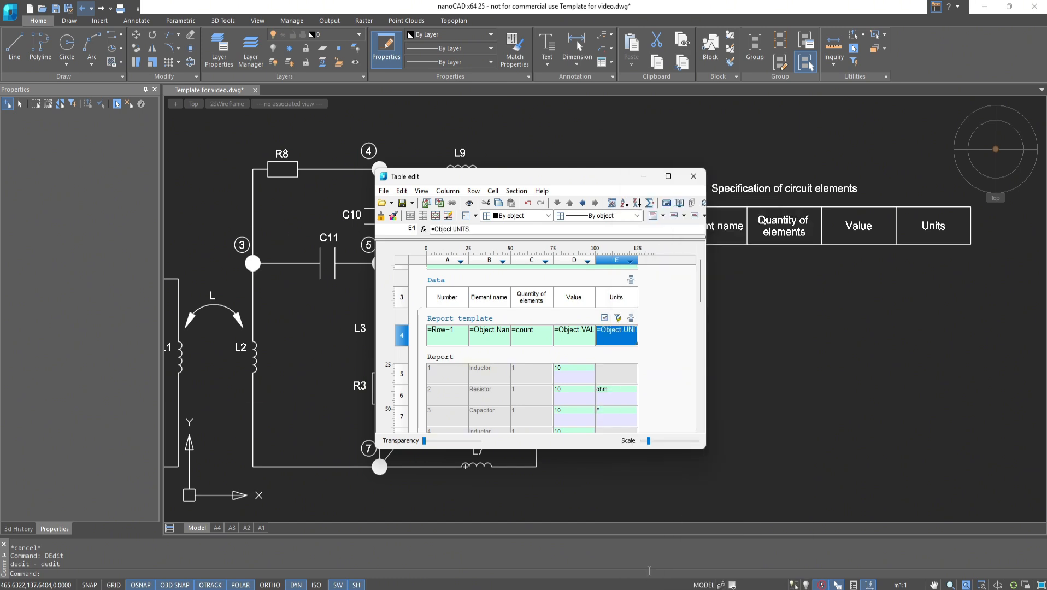
- Close the table editor and review the generated report table in the drawing
click(693, 176)
scroll(748, 288, down, 3)
mouse_move(760, 342)
middle_down()
mouse_move(686, 263)
mouse_move(663, 201)
mouse_move(671, 355)
middle_up()
scroll(686, 262, up, 1)
scroll(670, 355, up, 1)
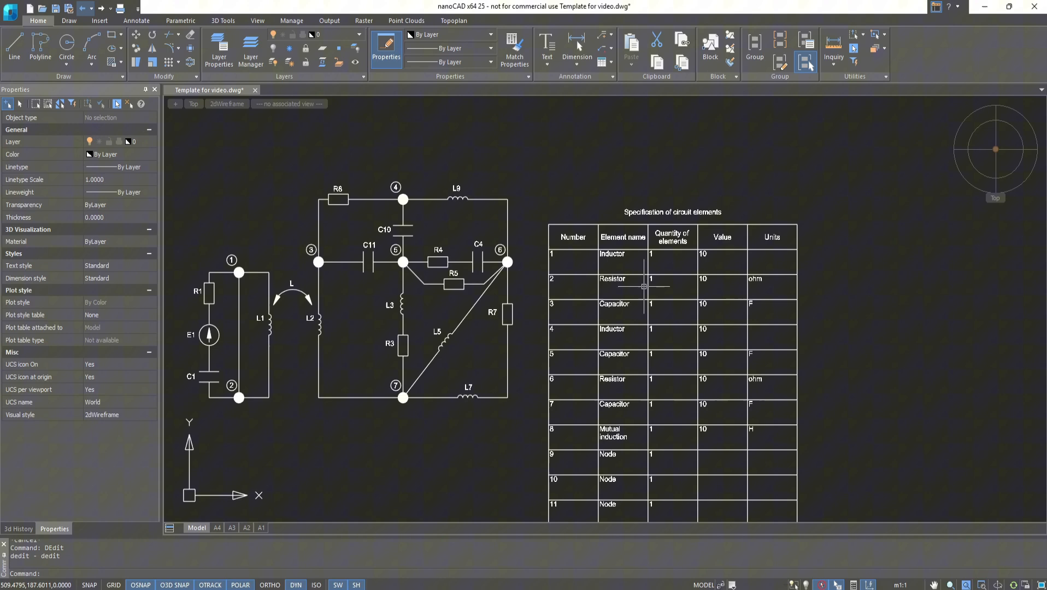
- Reopen the table editor and add a grouping rule that merges rows by column B without sorting
double_click(622, 304)
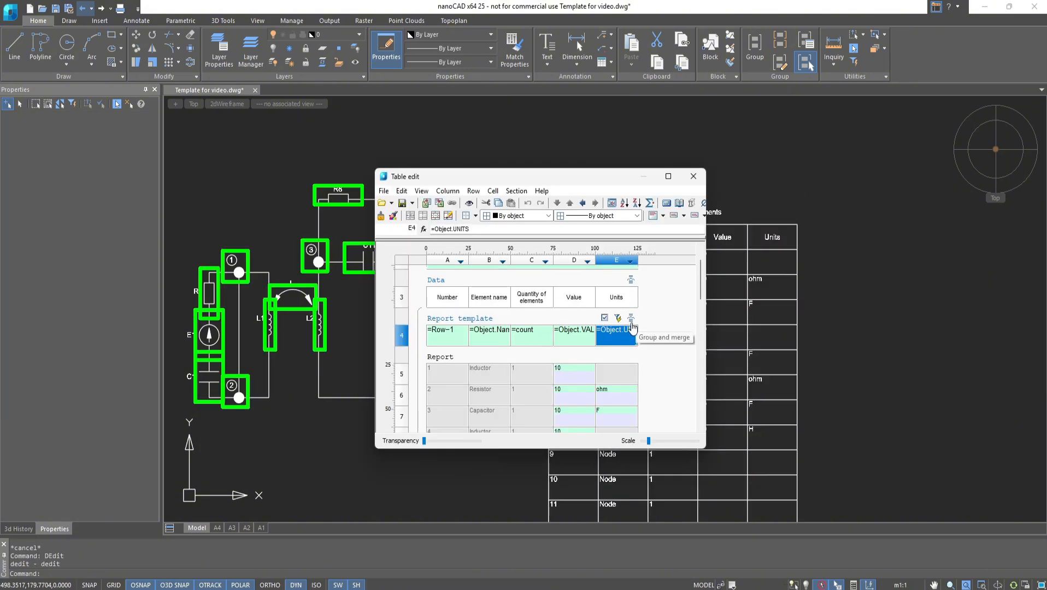
click(631, 318)
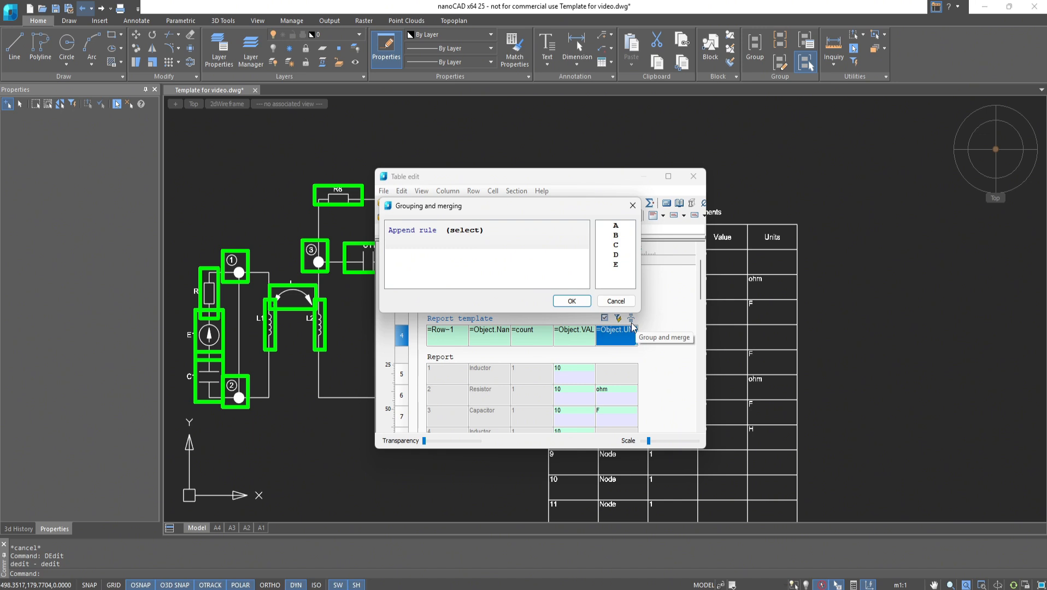
click(430, 235)
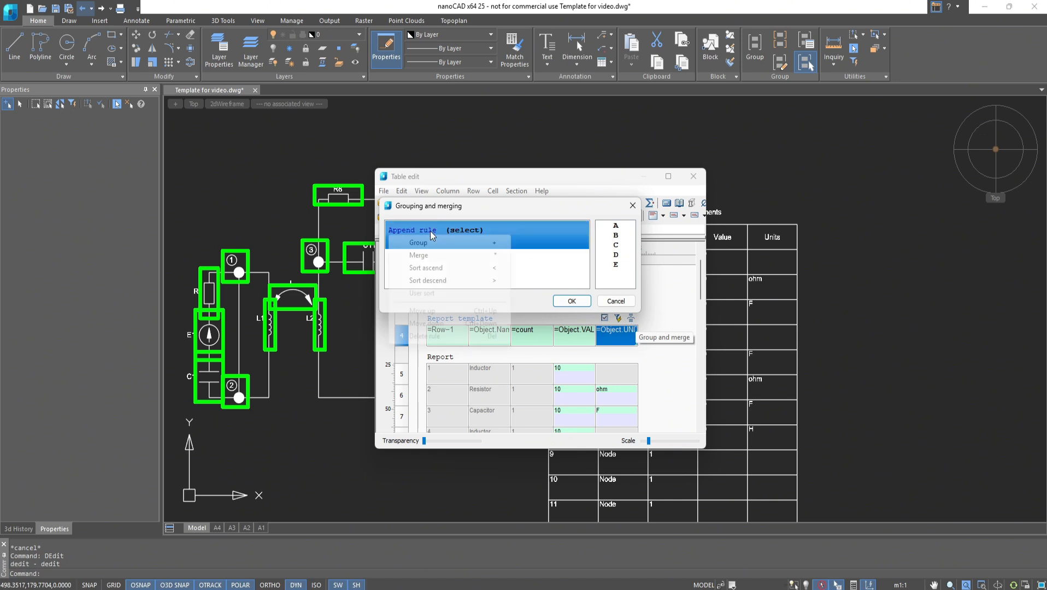
click(431, 256)
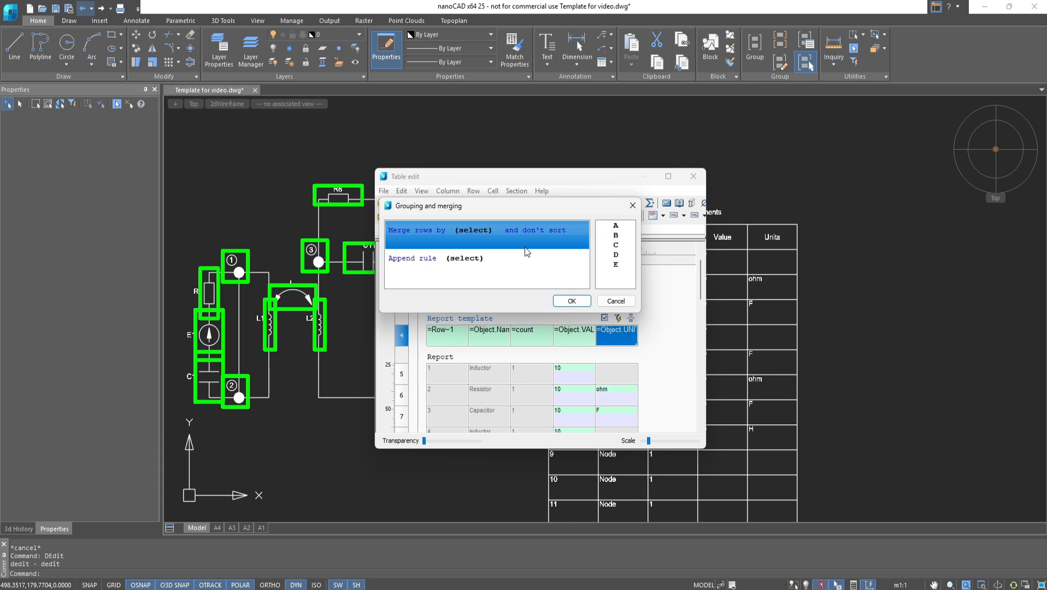
drag(615, 236, 474, 235)
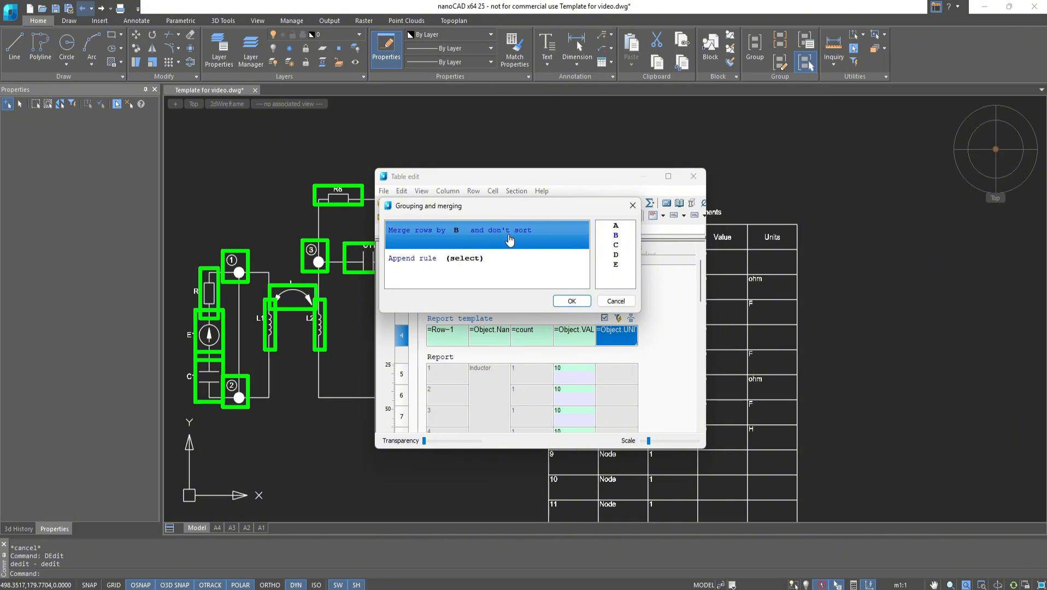
- Append a second rule that groups rows by column D without sorting, and confirm the grouping dialog
click(429, 258)
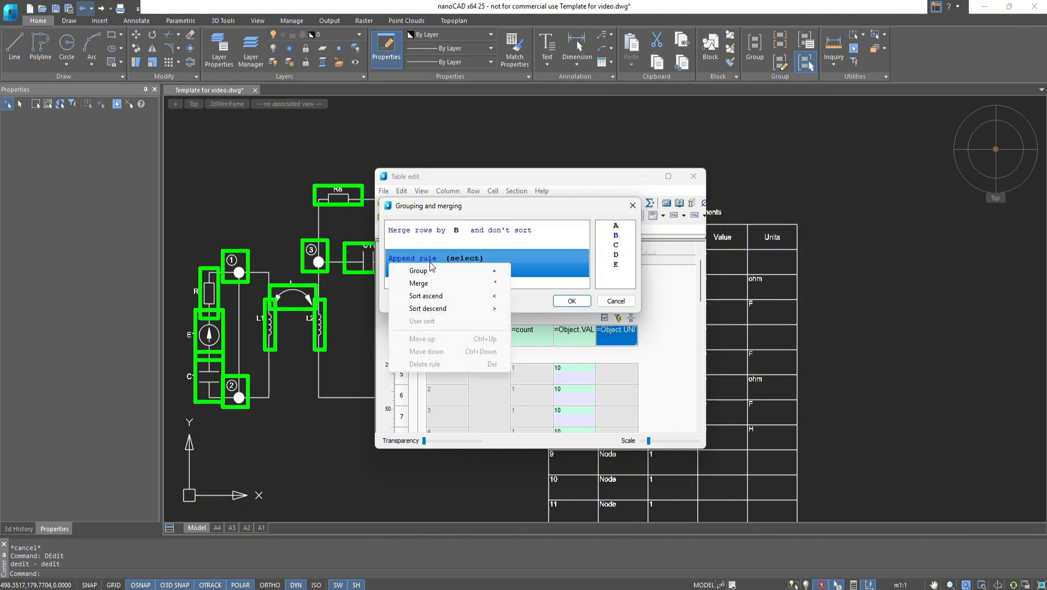
click(432, 270)
drag(615, 255, 473, 259)
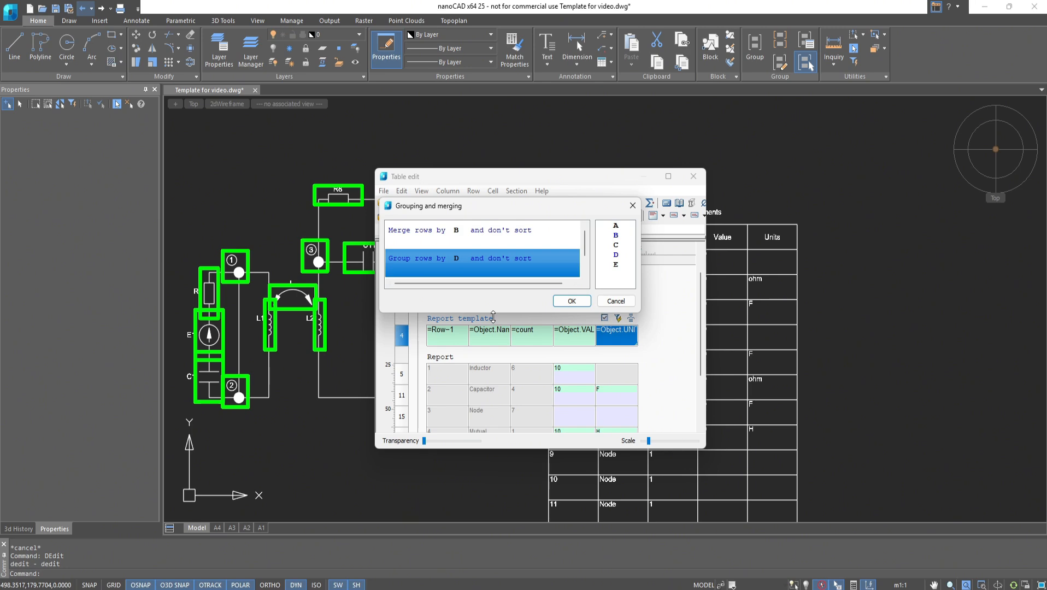
click(555, 301)
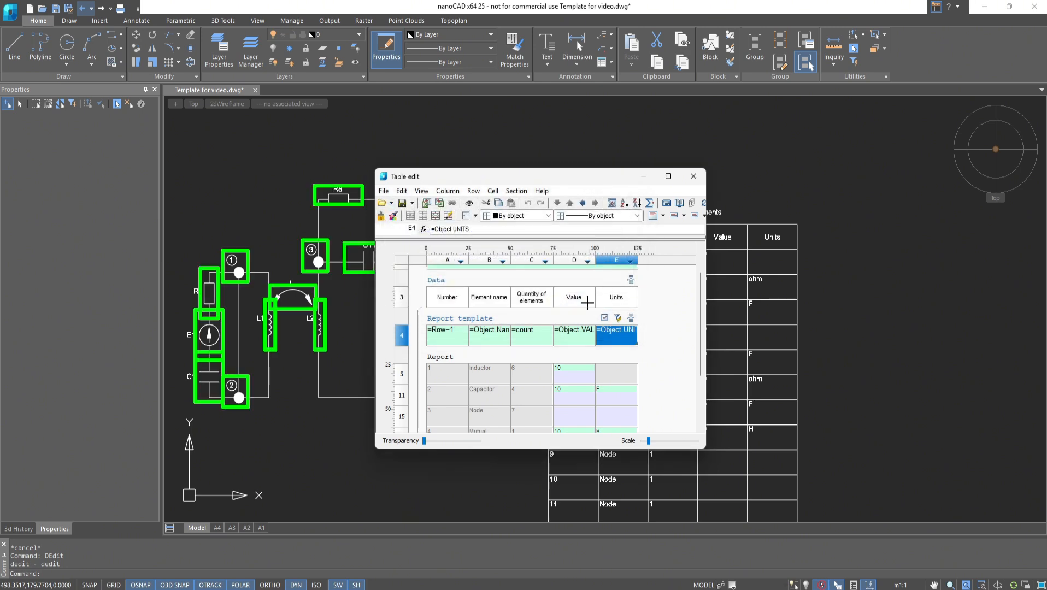
- Close the table editor to update the report table in the drawing, and reopen it
click(693, 177)
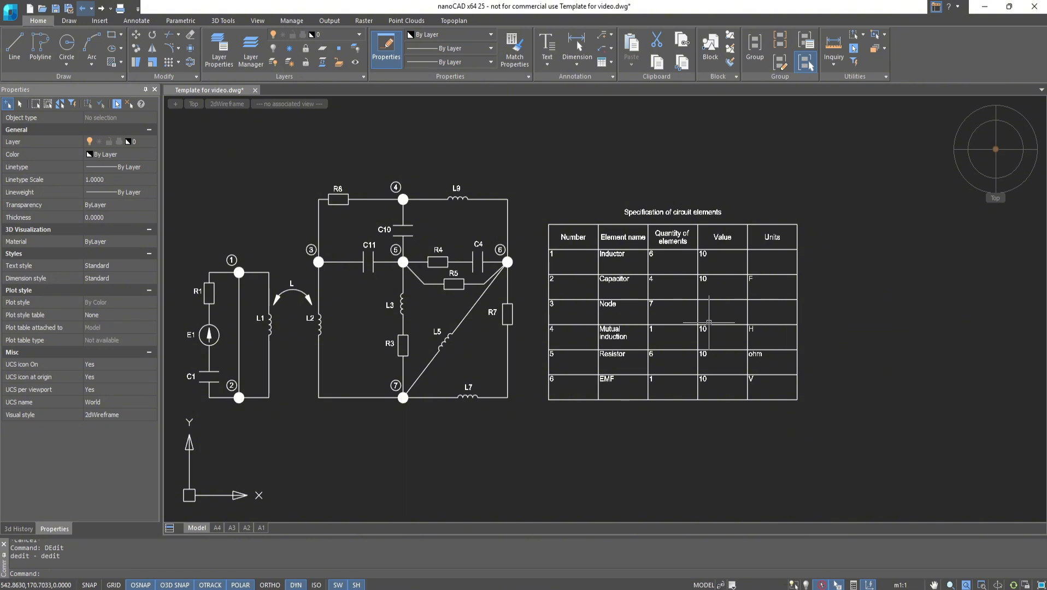
click(704, 326)
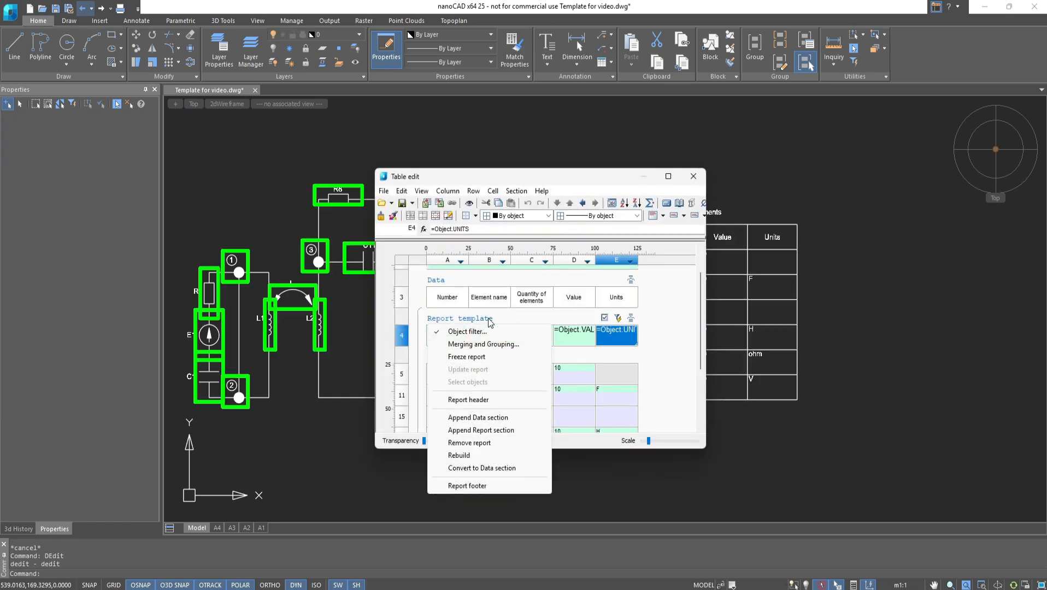
- Add a report footer section to the report template
right_click(486, 325)
click(487, 486)
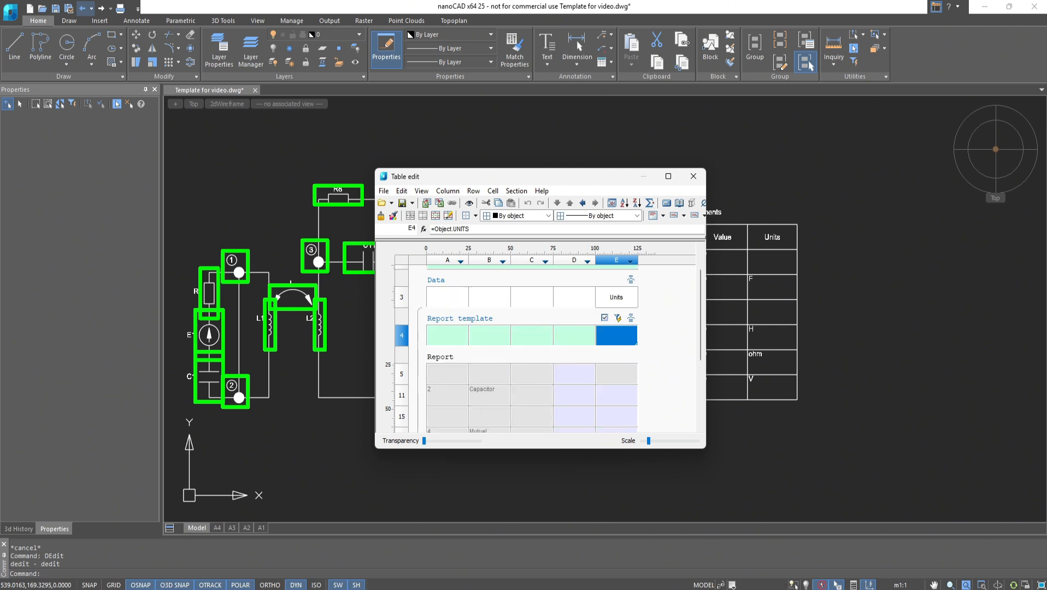
scroll(486, 404, down, 1)
scroll(485, 405, down, 3)
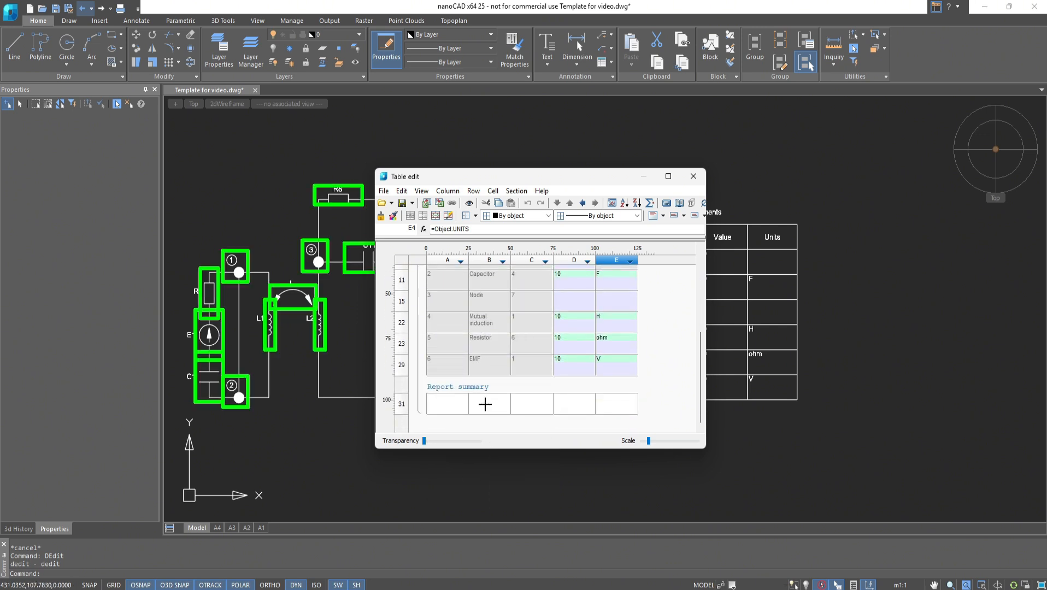
- Label the report summary row Summary, put a Sum of the quantity column beside it, and close the editor
right_click(486, 404)
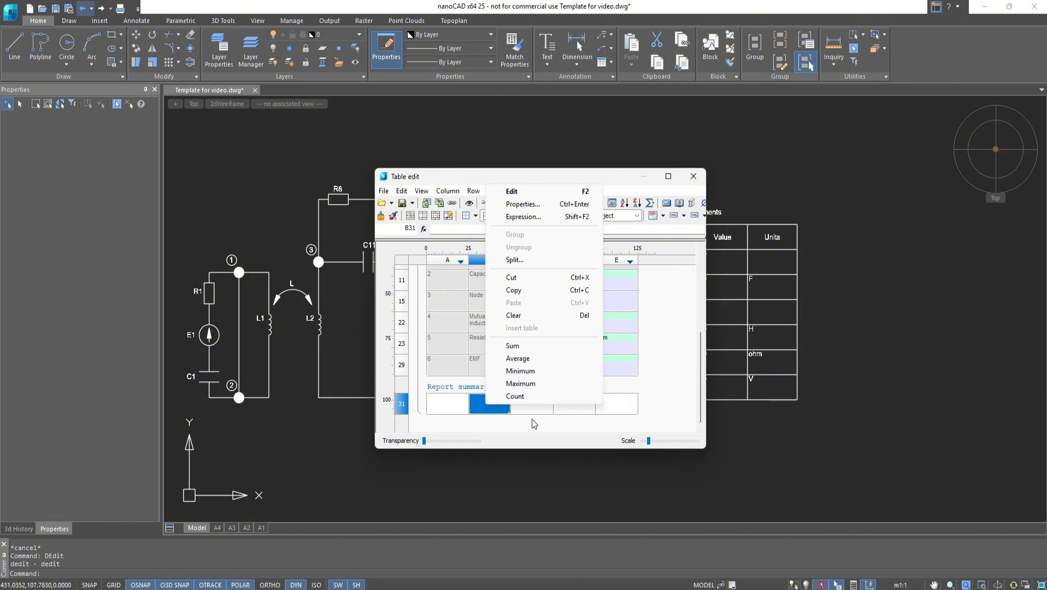
key(Escape)
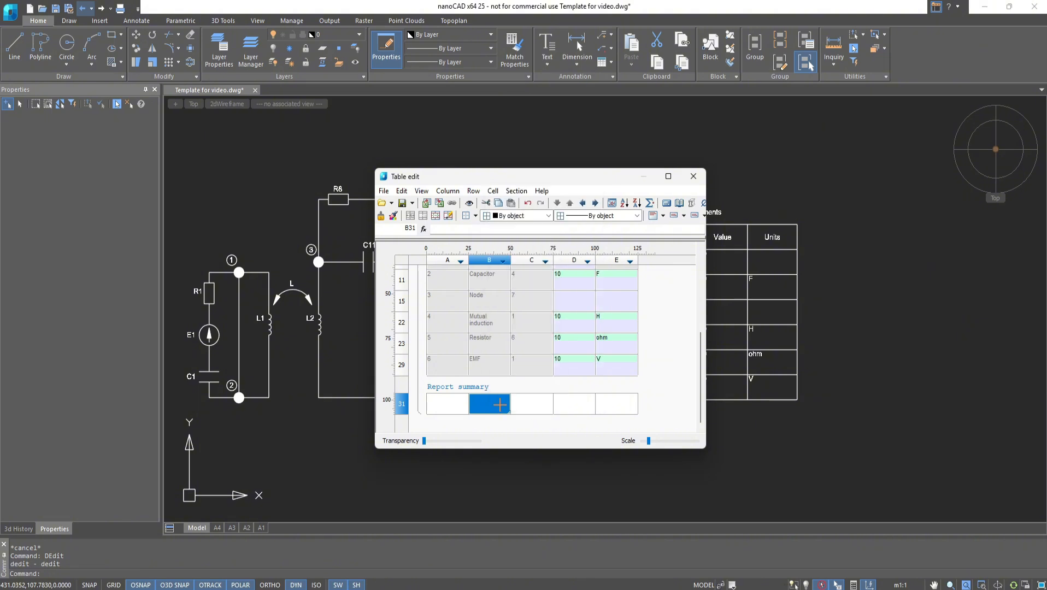
text(Summary)
click(515, 405)
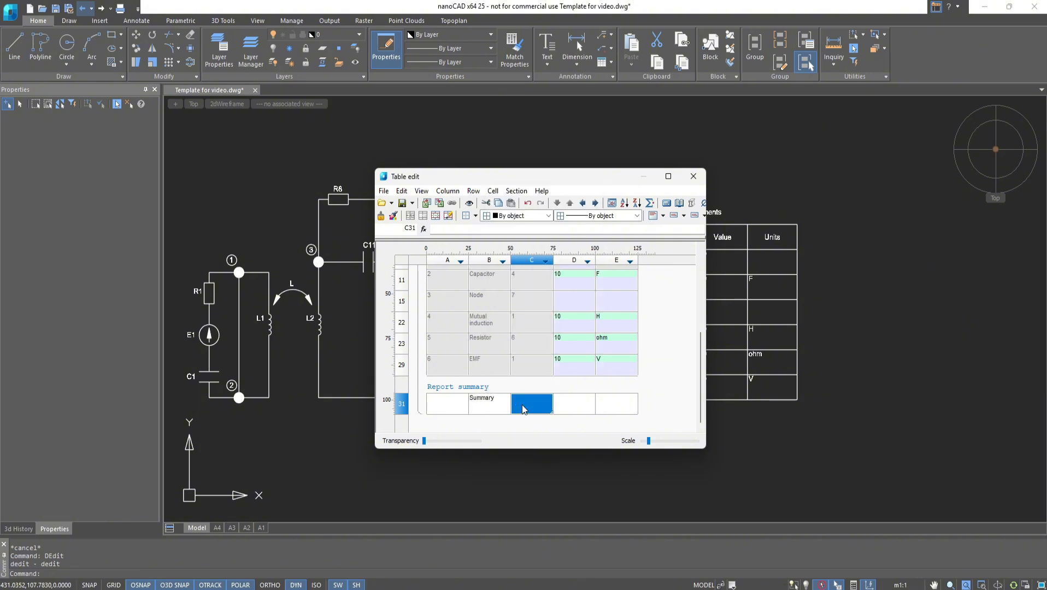
right_click(520, 403)
click(554, 348)
click(694, 177)
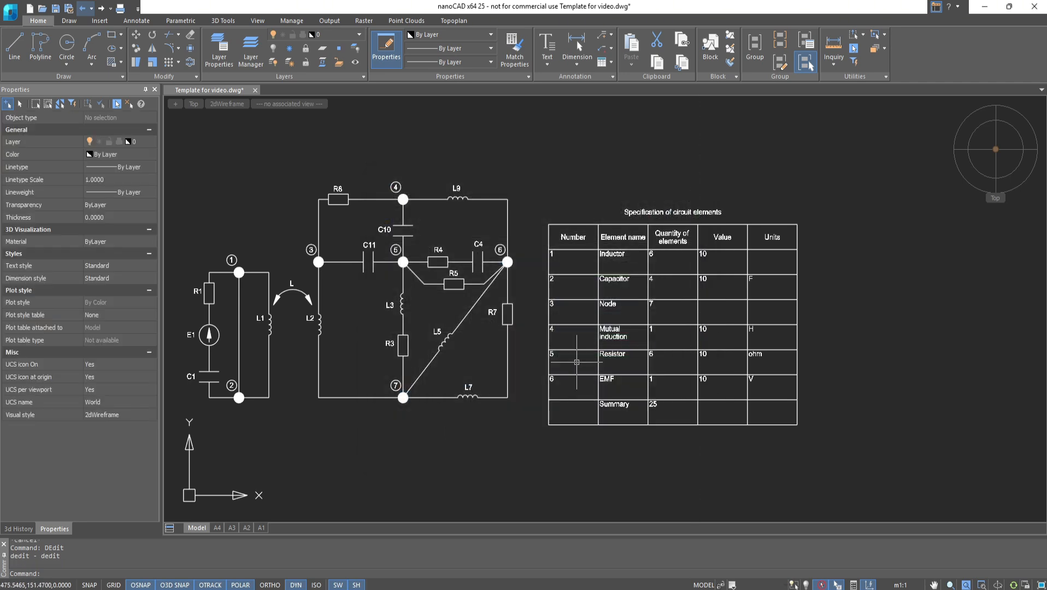
- In a new drawing, insert a custom table with 4 columns and 3 data rows
middle_drag(433, 438, 484, 435)
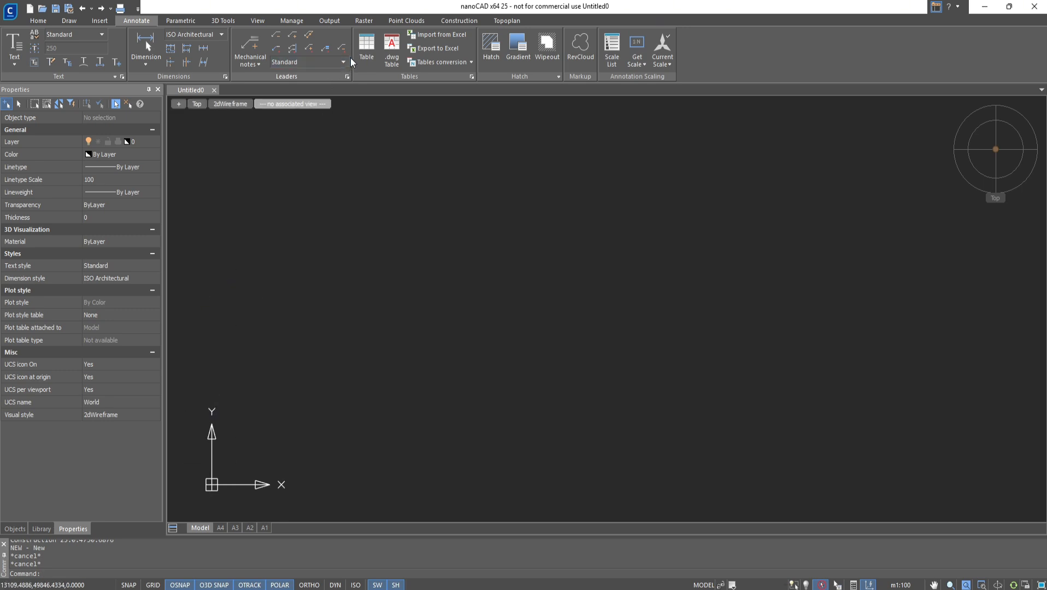
click(364, 49)
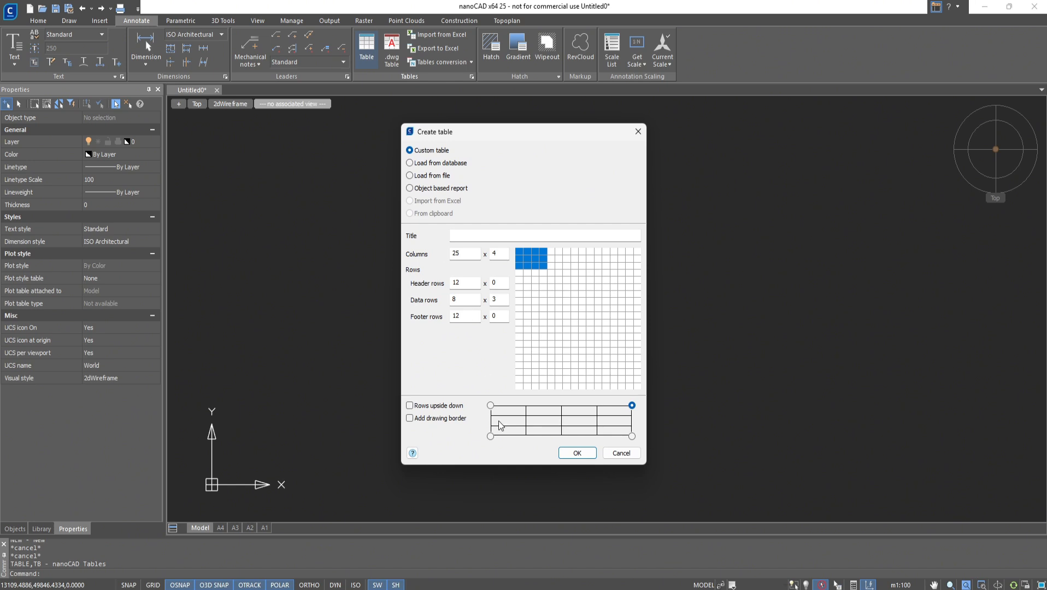
click(577, 453)
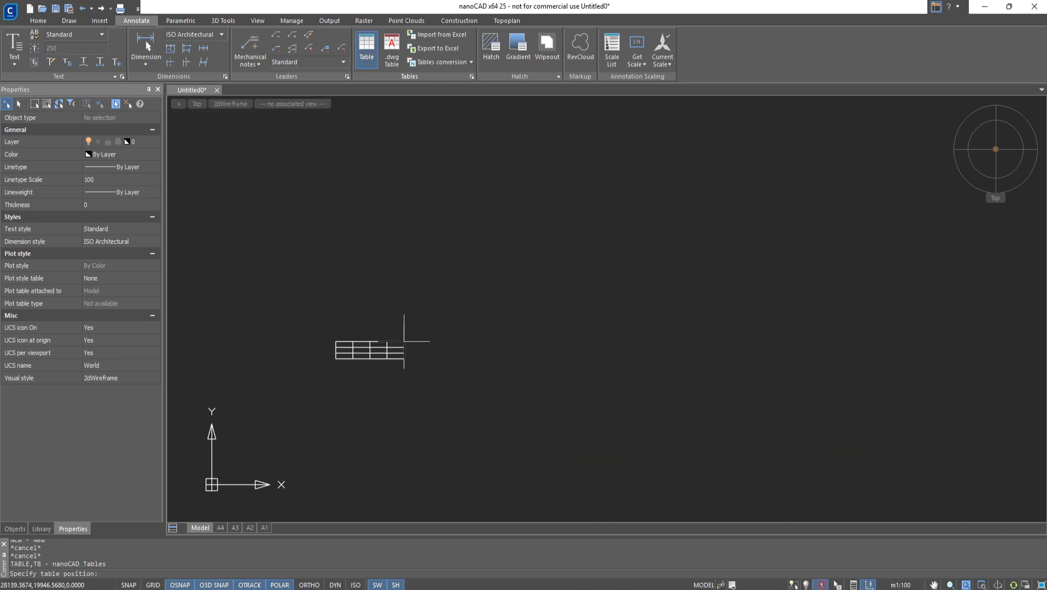
click(404, 342)
scroll(374, 383, up, 7)
scroll(377, 336, down, 2)
middle_drag(392, 328, 427, 338)
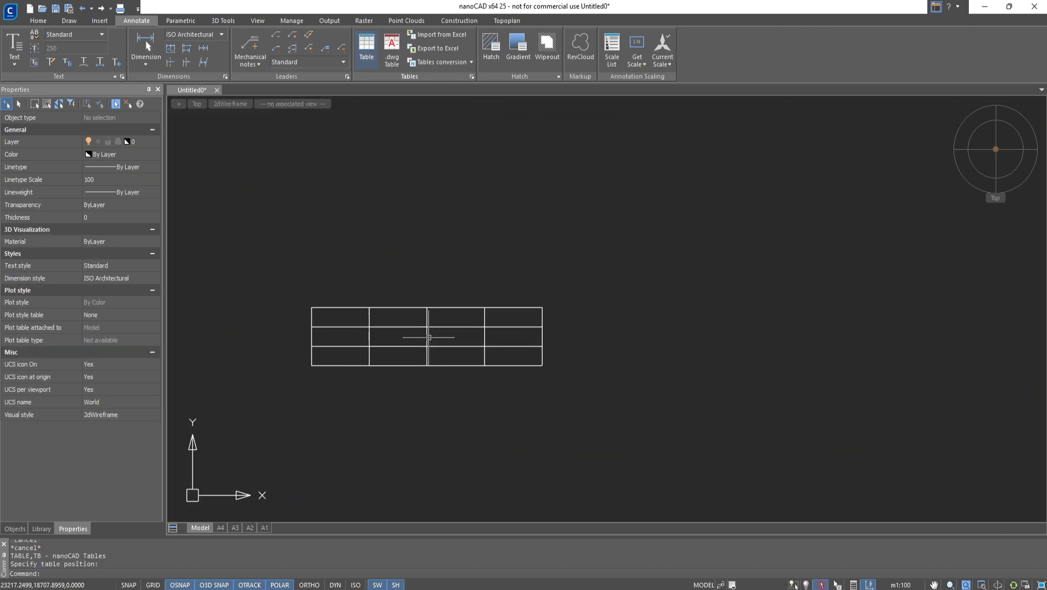
- Open the new table in the table editor and add a first page header section
double_click(426, 338)
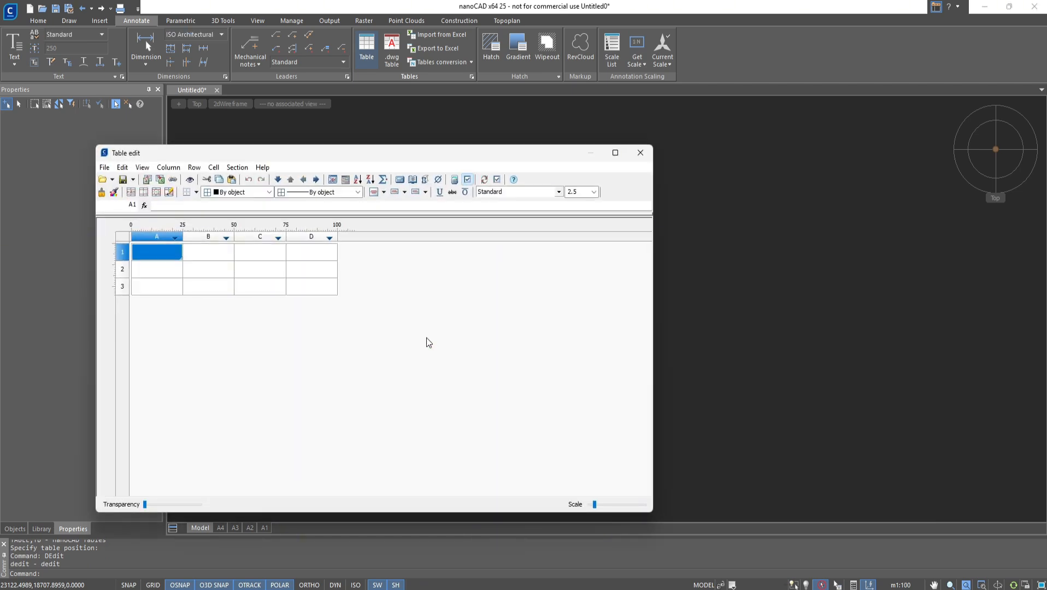
click(238, 169)
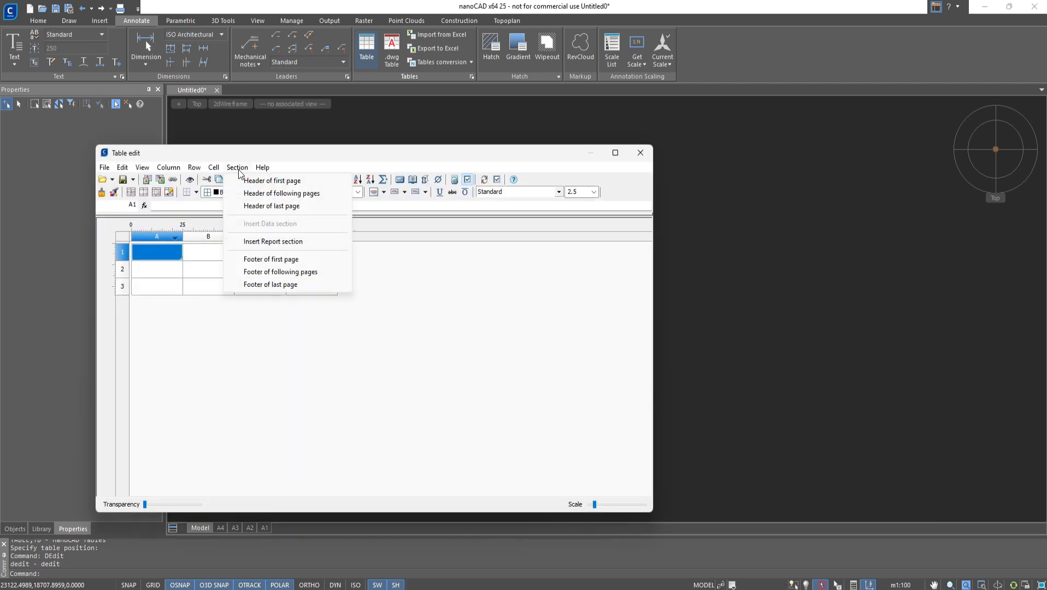
click(257, 181)
- Merge header cells A1 through C1
drag(189, 268, 268, 269)
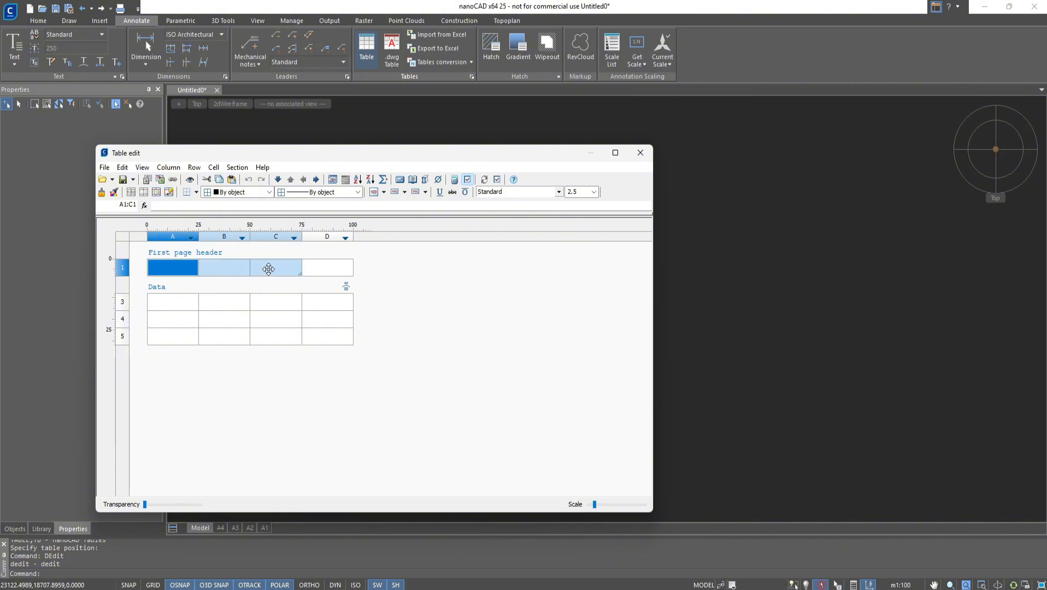
right_click(277, 278)
click(307, 322)
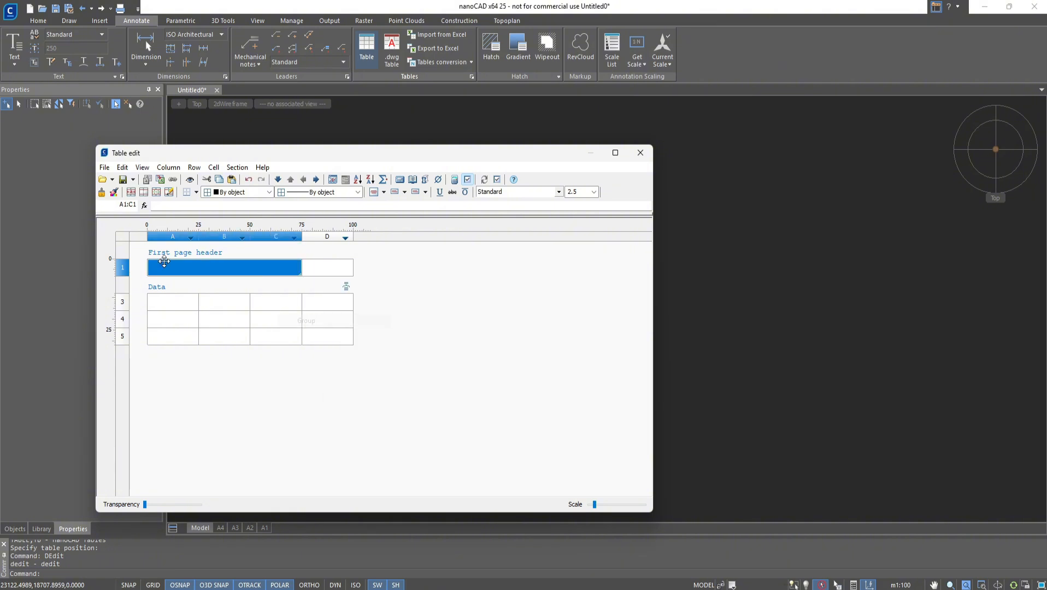
- Enter Fire marker as the header text
double_click(164, 262)
text(Fire)
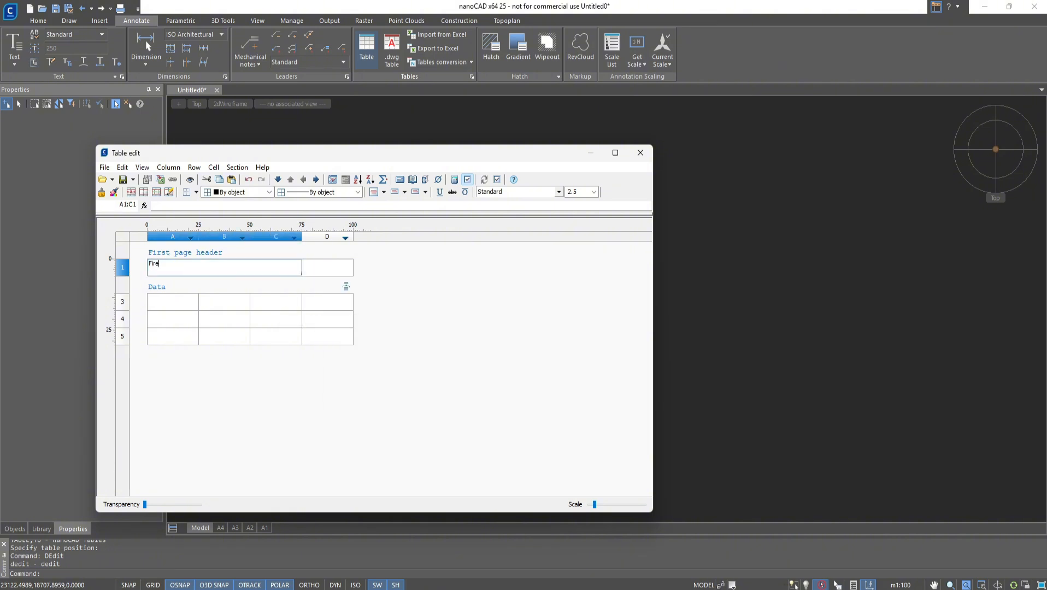
text( marker)
key(Return)
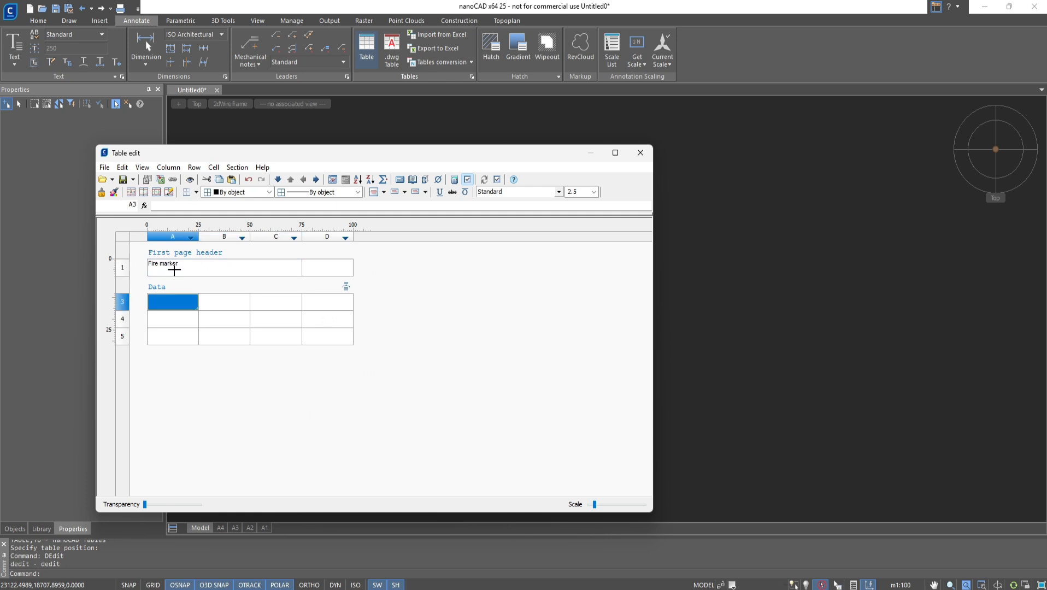
- Merge data cells A3:A4, B3:C3, B4:C4, D3:D5 and A5:C5
drag(171, 303, 274, 320)
right_click(164, 312)
click(192, 362)
right_click(261, 298)
click(289, 346)
right_click(261, 322)
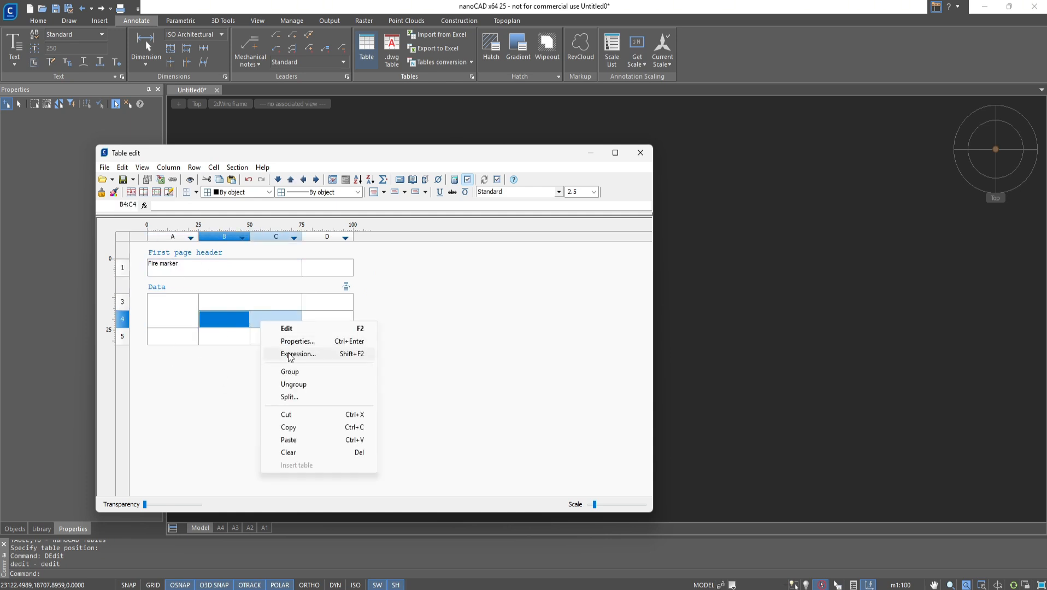
click(290, 372)
drag(328, 302, 328, 338)
right_click(328, 338)
click(356, 387)
drag(173, 336, 244, 336)
- Enter Hidden column in the merged cell of column D
double_click(333, 308)
text(Hidden column)
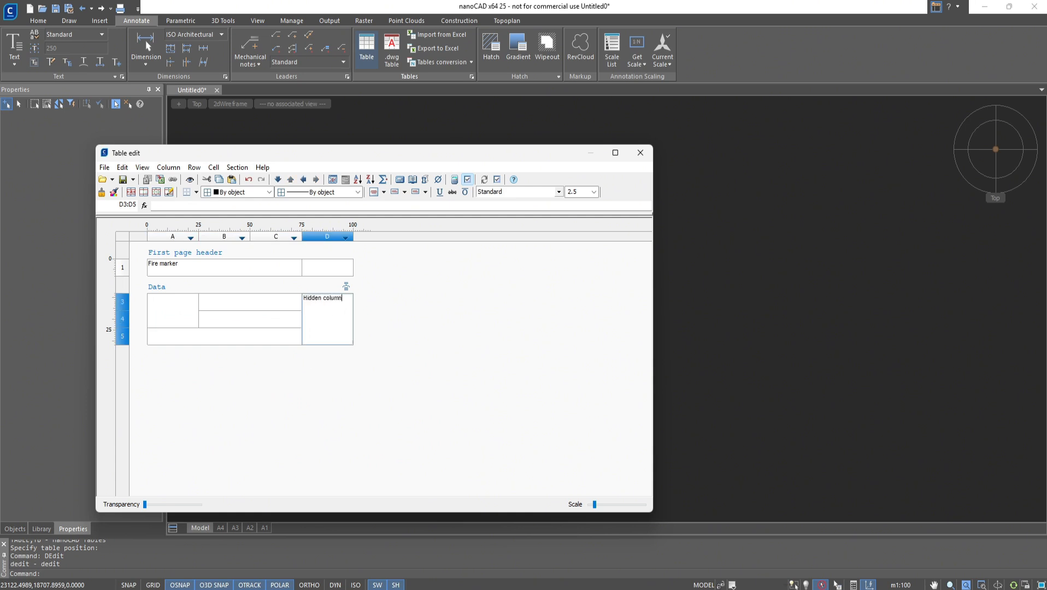
key(Return)
- Enter 18 °C and 60% in the merged cells B3 and B4
click(236, 307)
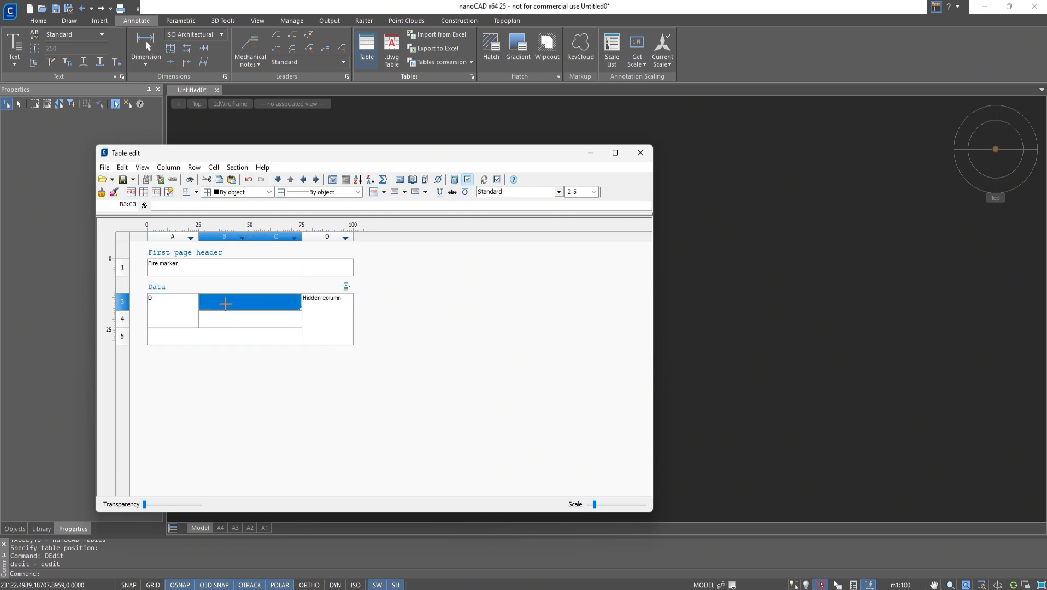
click(237, 307)
right_click(227, 303)
mouse_move(306, 436)
click(412, 450)
text(C)
key(Return)
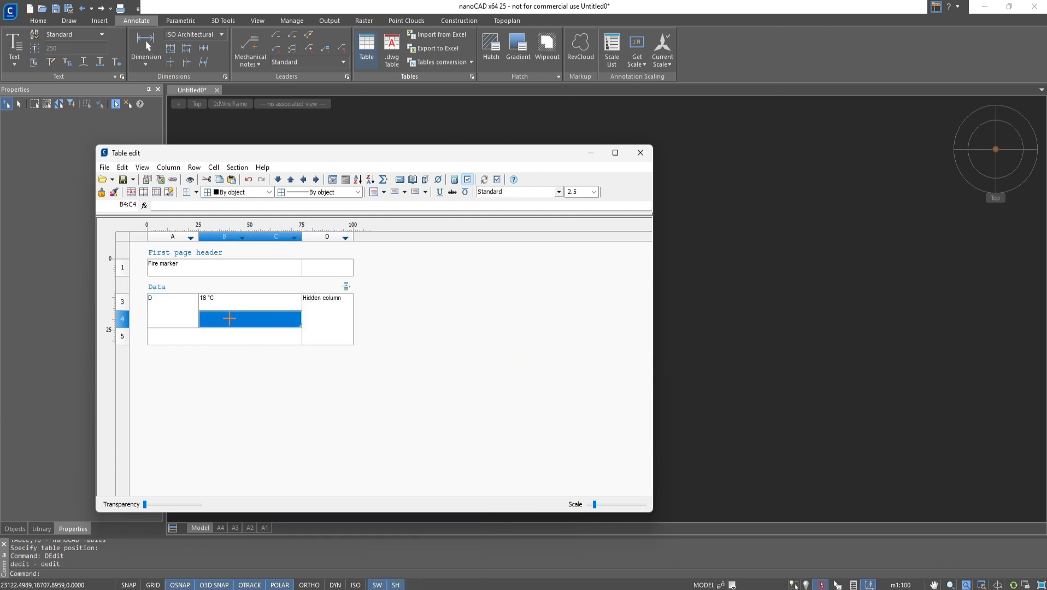
text(60%)
- Narrow the table columns and centre the text in the data cells
click(176, 307)
mouse_move(198, 236)
mouse_down()
mouse_move(167, 236)
mouse_move(230, 237)
mouse_move(188, 237)
mouse_up()
drag(255, 238, 241, 237)
drag(157, 306, 224, 320)
click(383, 192)
click(388, 219)
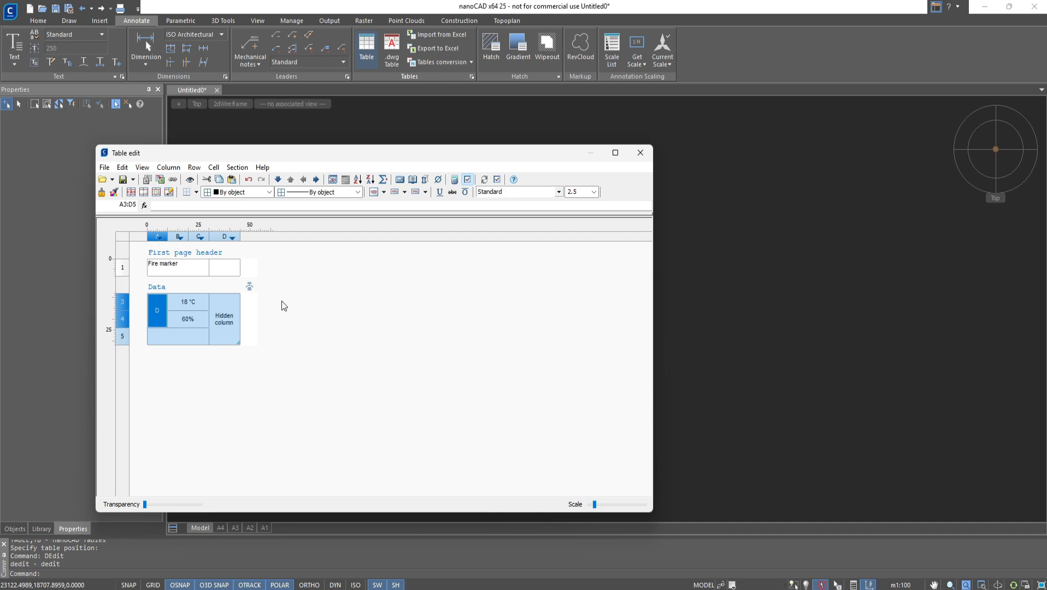
- Open the form editor and place a check box on the form
click(104, 168)
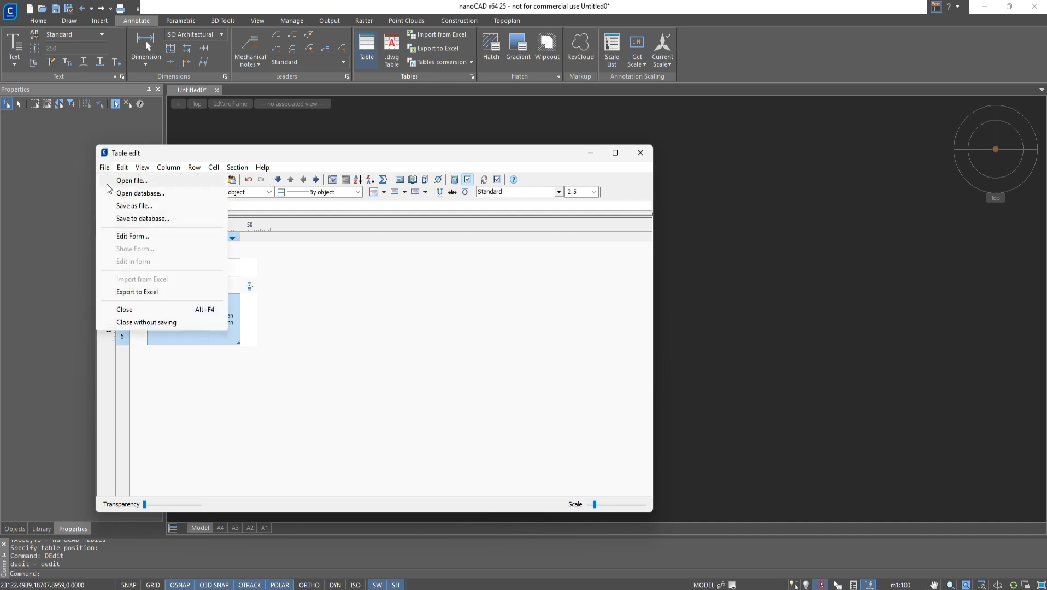
click(126, 239)
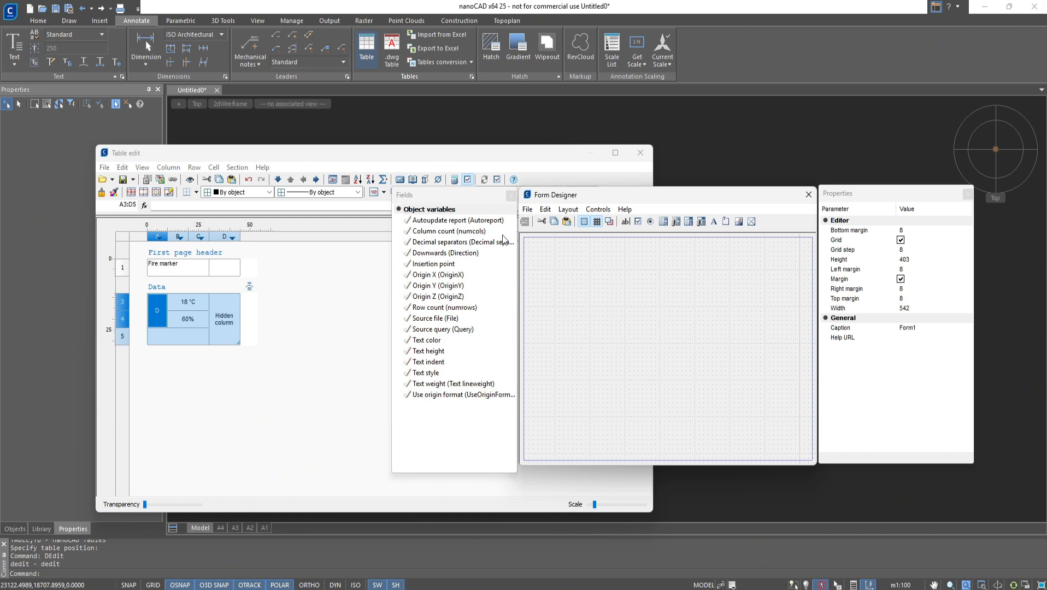
click(638, 221)
drag(586, 246, 662, 280)
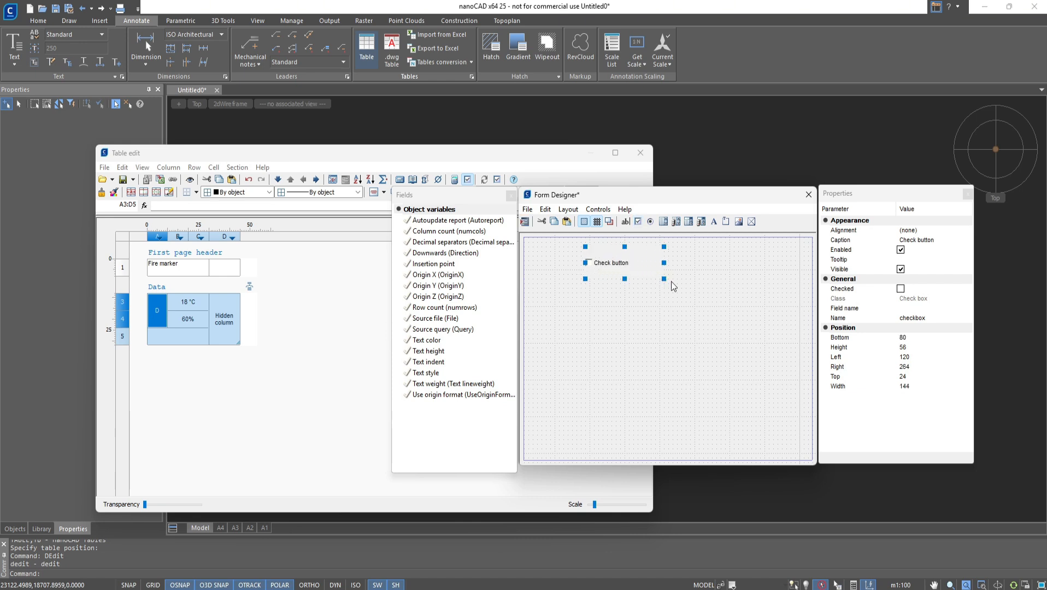
- Set the check box caption to Fire label on/off
click(917, 240)
key(ctrl+a)
text(Fire)
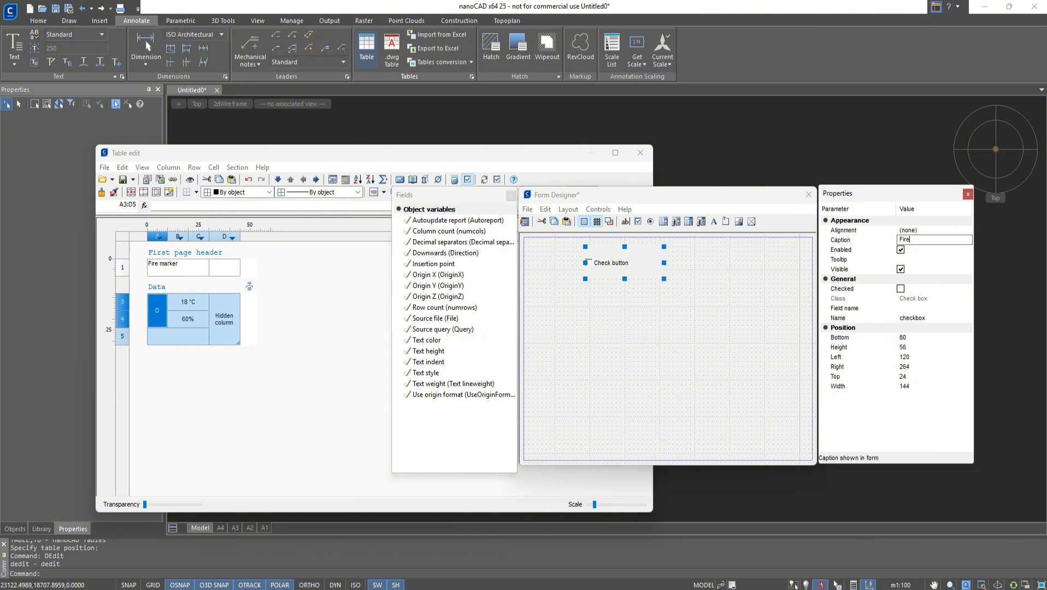
text( label on/off)
click(917, 249)
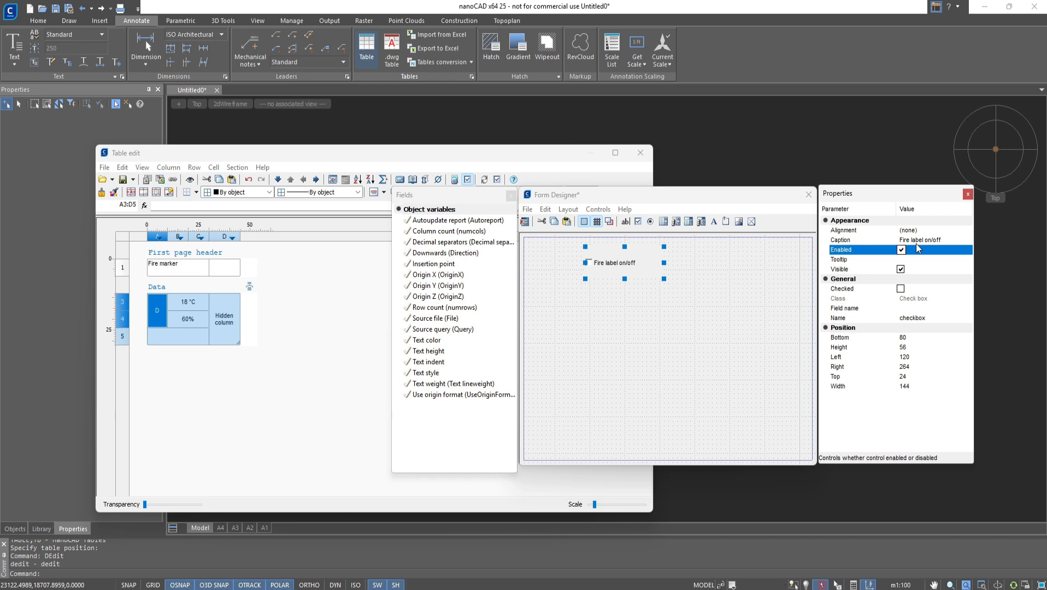
- Set the check box field name to checkboxFireLabel
click(916, 311)
text(check)
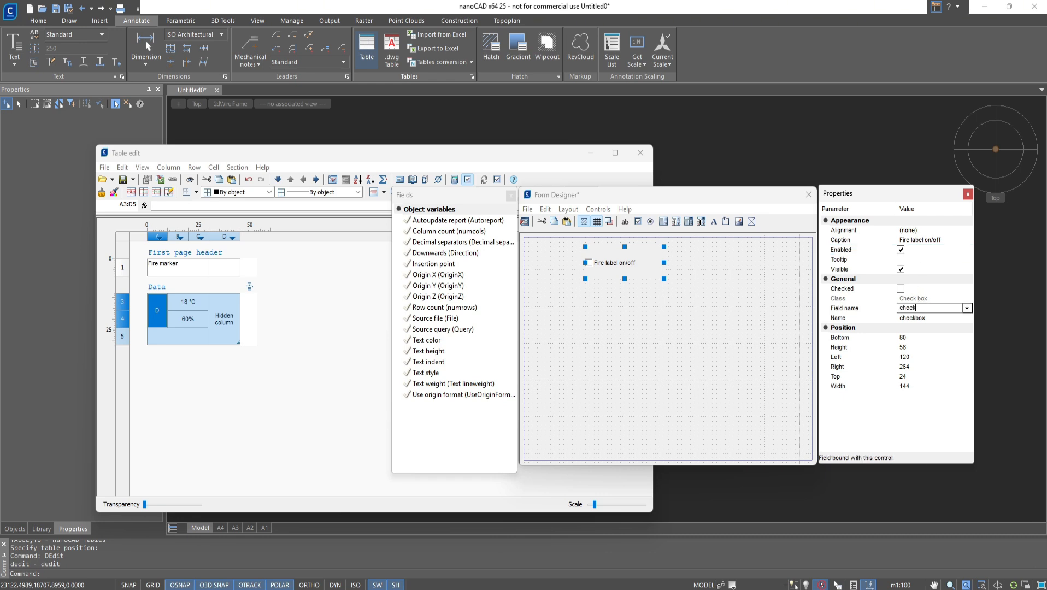
text(boxFireLabel)
click(917, 317)
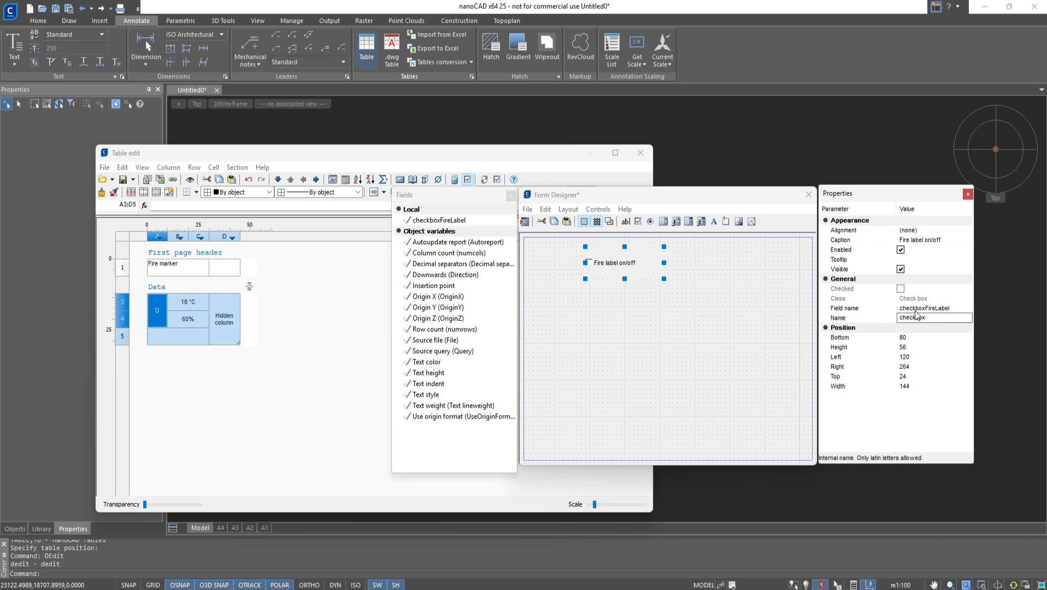
- Place an image control on the form and load a picture file as its data
click(592, 210)
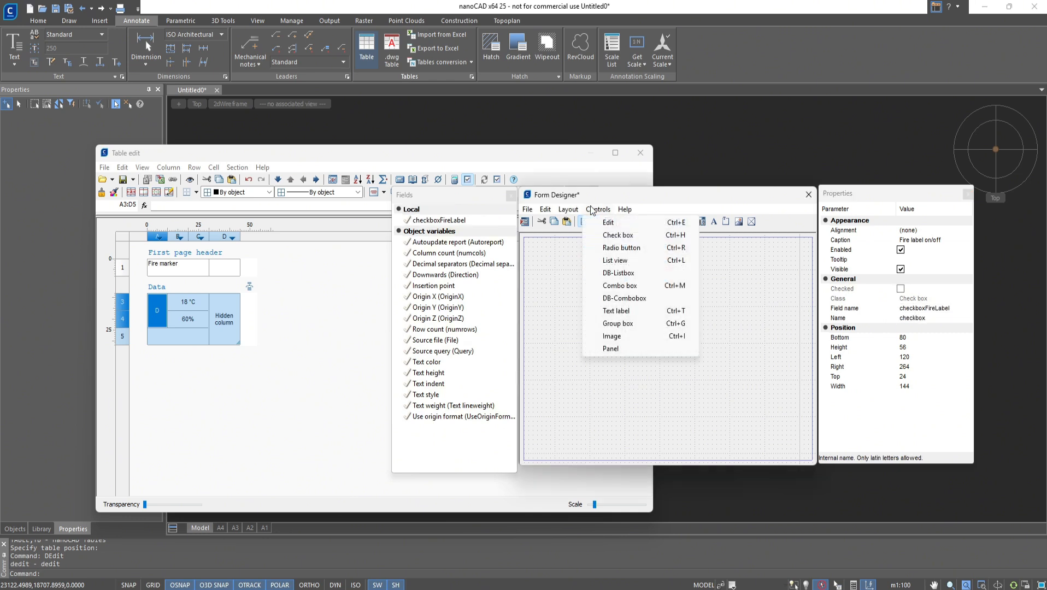
click(615, 336)
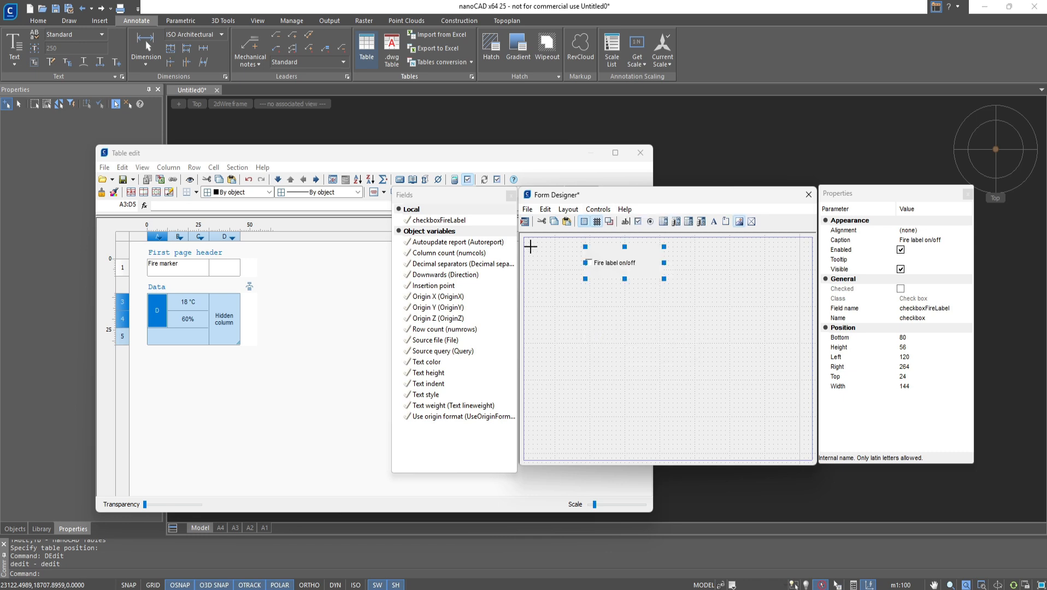
drag(530, 246, 582, 283)
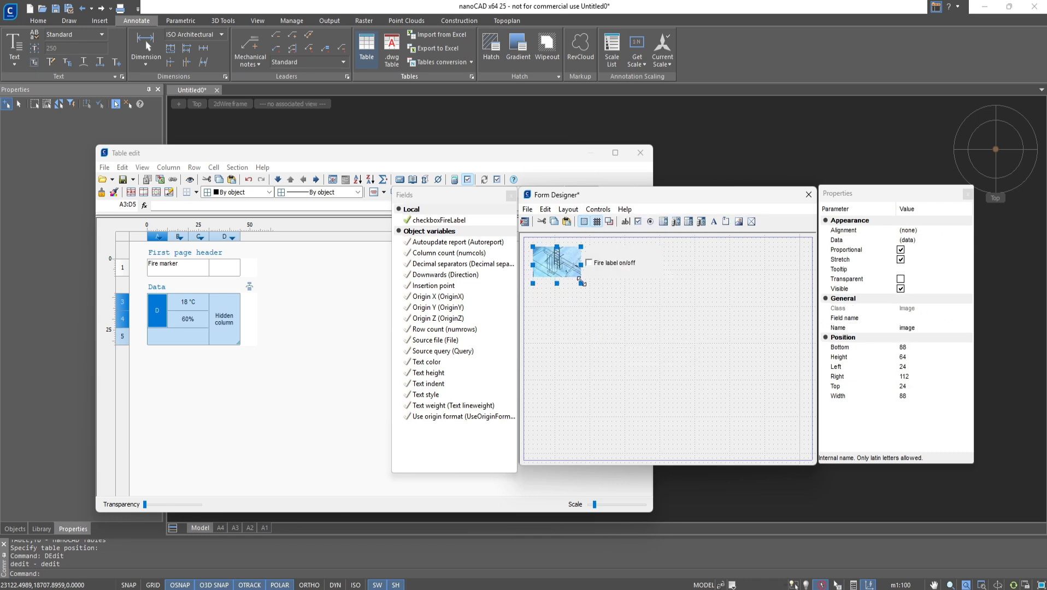
click(968, 240)
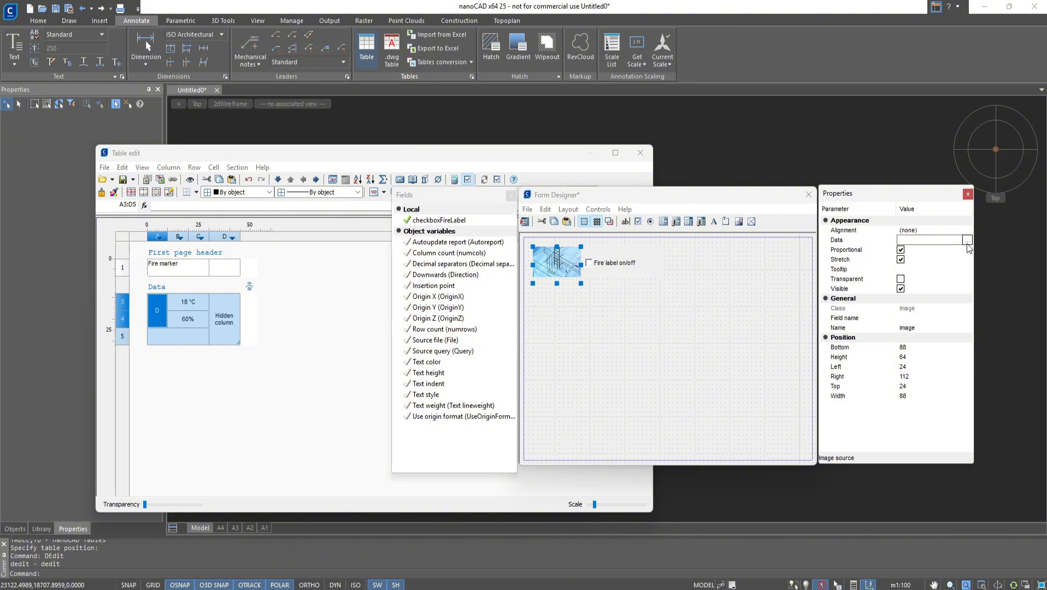
click(967, 244)
double_click(655, 300)
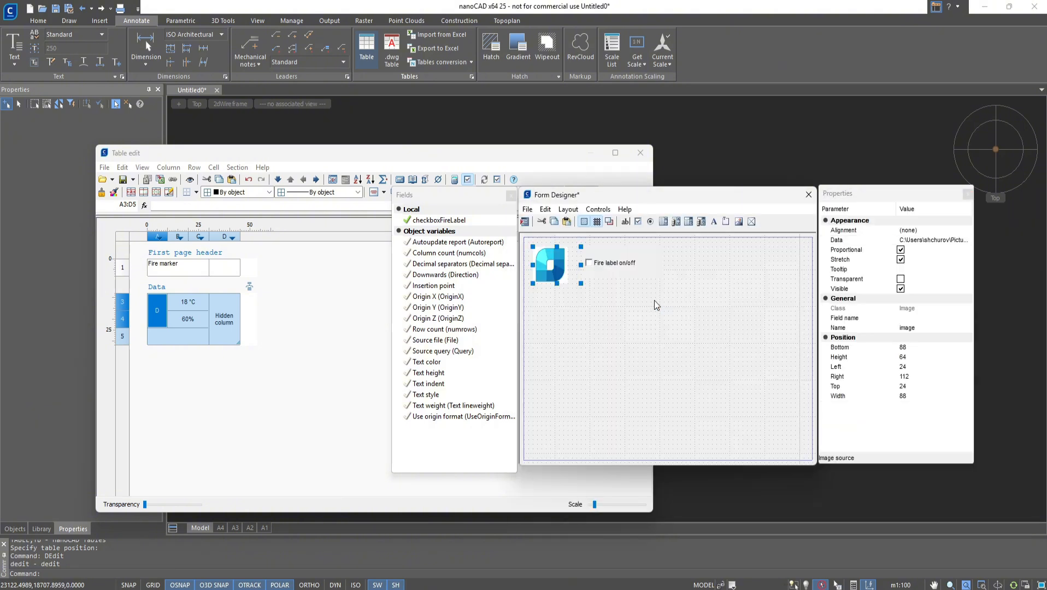
- Shrink the image to fit and move the check box up beside it
mouse_move(581, 264)
mouse_down()
mouse_move(555, 263)
mouse_move(605, 266)
mouse_move(596, 266)
mouse_up()
click(614, 265)
click(588, 300)
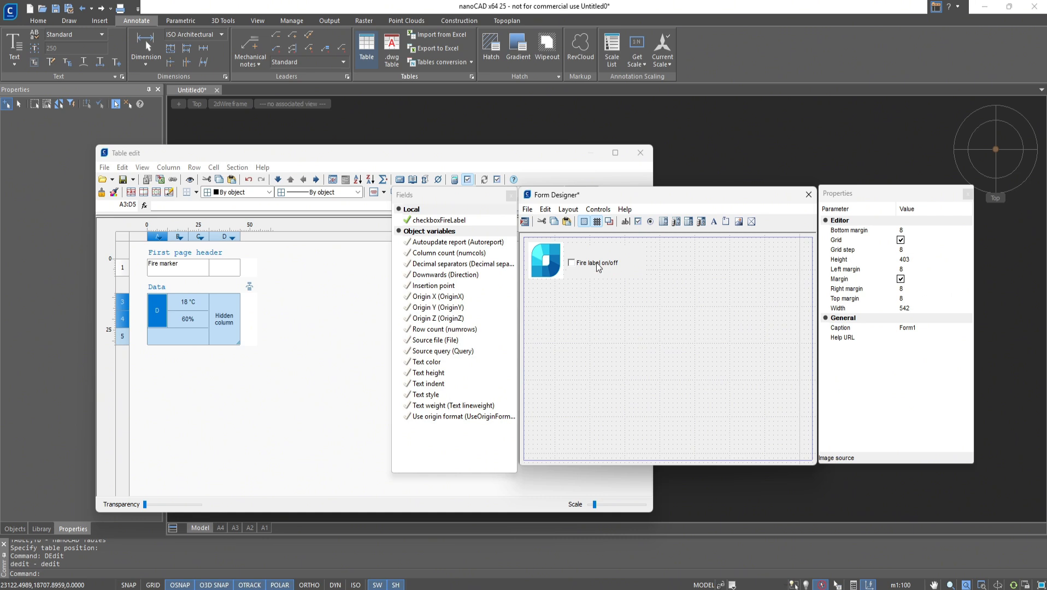
- Add a combo box below the image and set its field name to FireClass
click(599, 210)
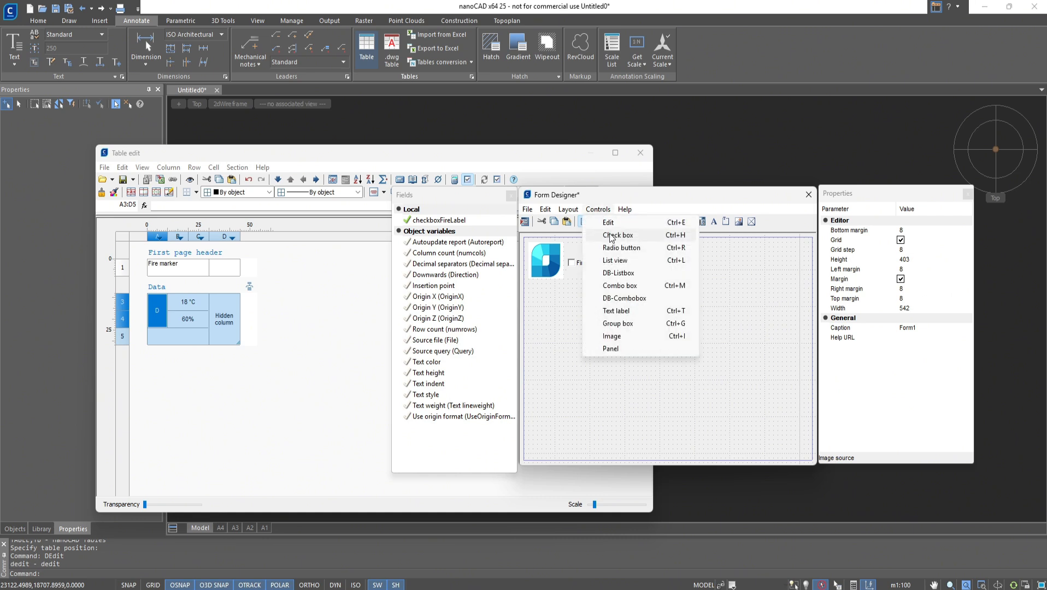
click(618, 285)
drag(537, 293, 632, 323)
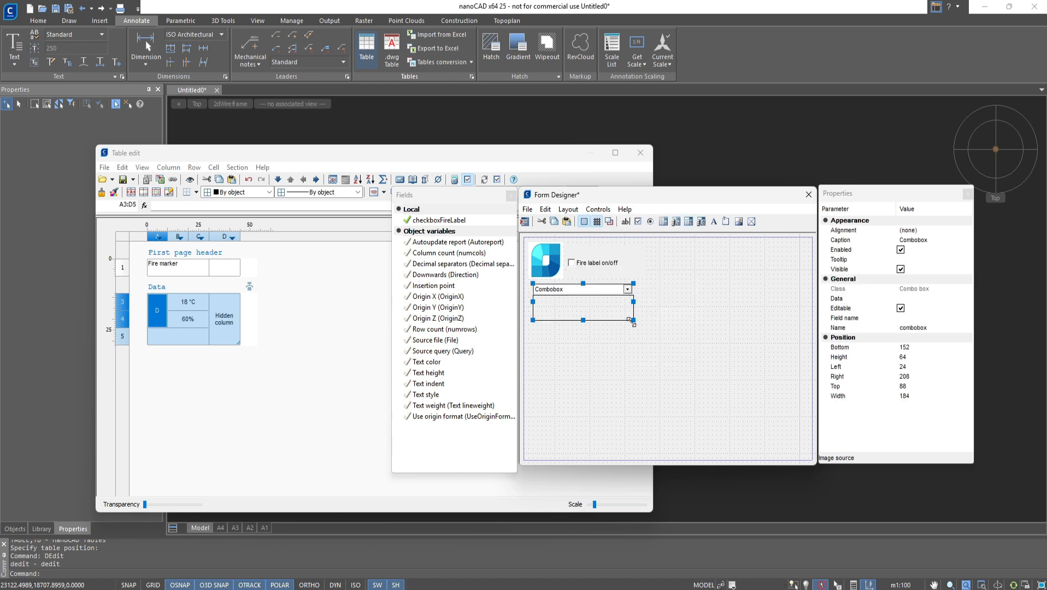
click(948, 315)
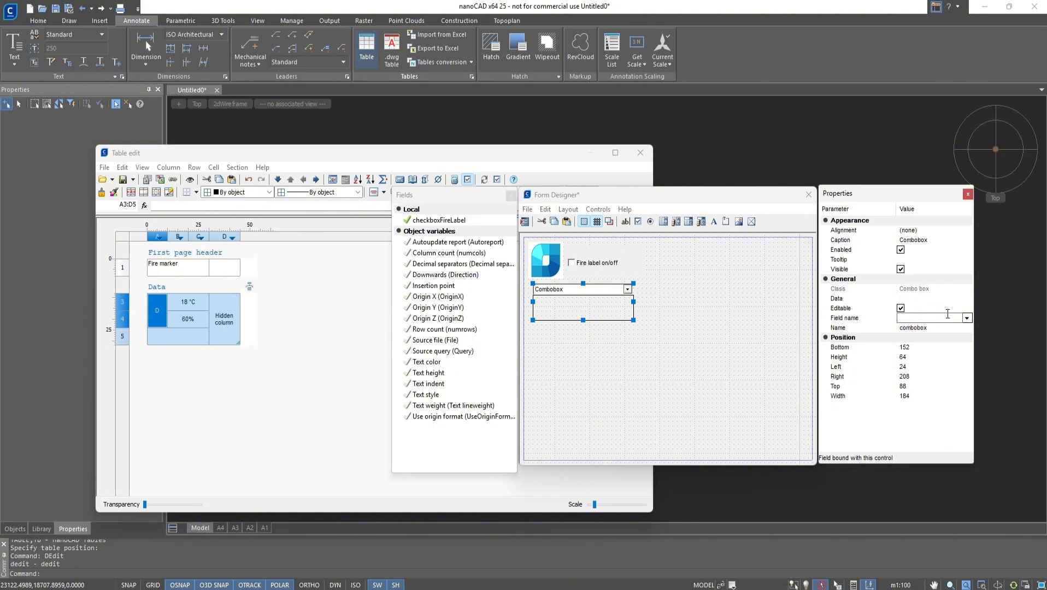
text(FireClass)
key(Tab)
- Fill the combo box's data list with the items A, B, C, D and E
click(940, 298)
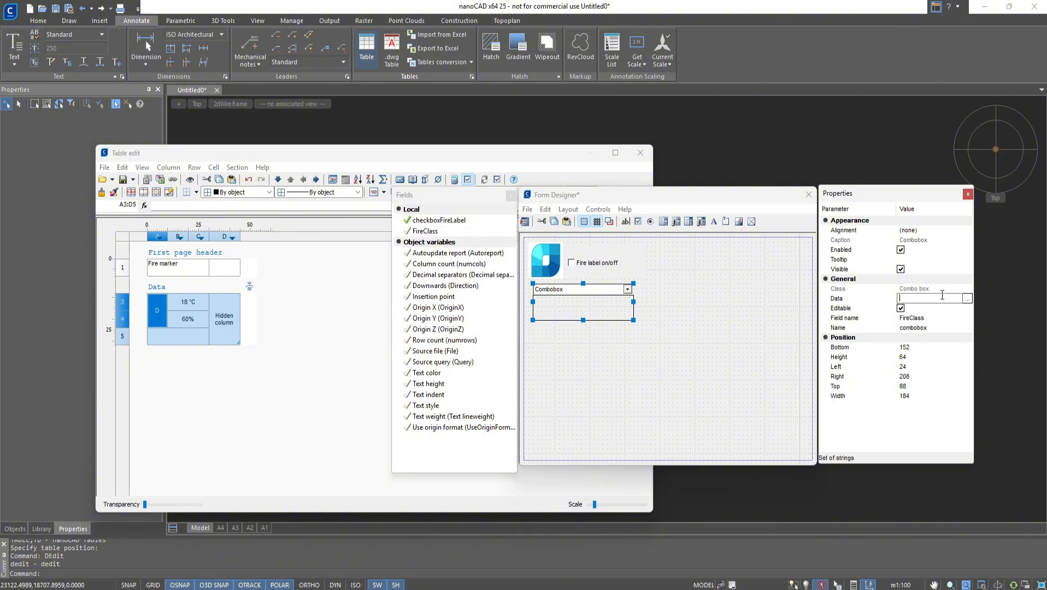
click(968, 299)
text(A)
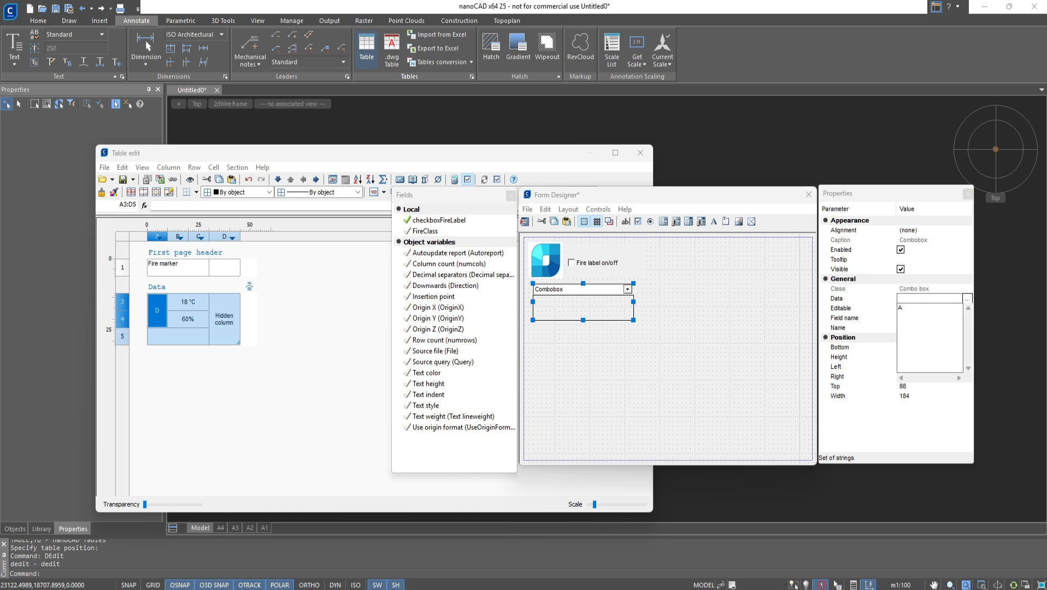
key(Return)
text(B)
key(Return)
text(C)
key(Return)
text(D)
key(Return)
text(E)
click(706, 350)
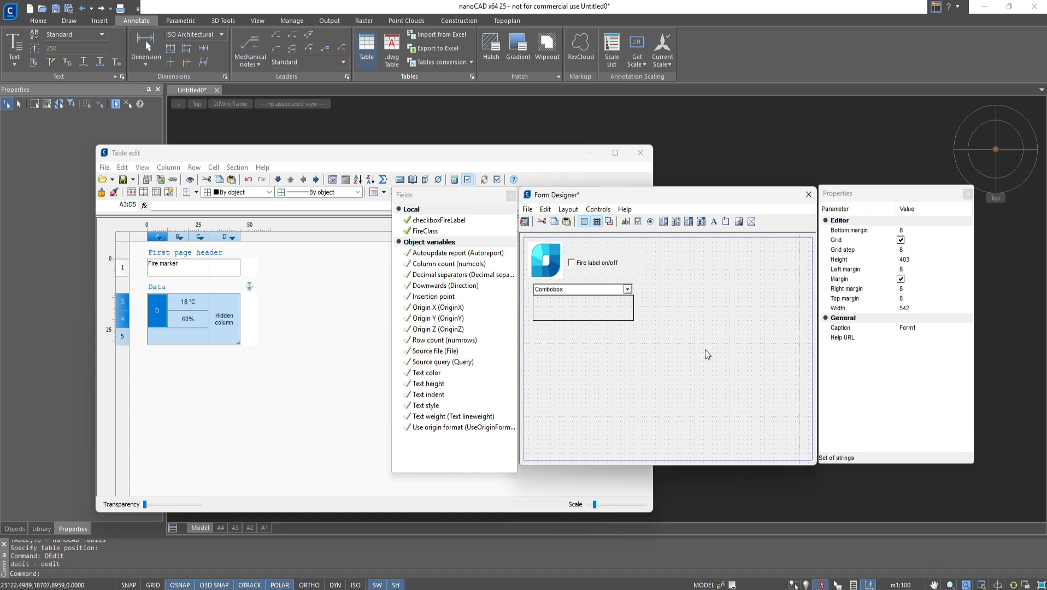
- Preview the form, try its check box and combo box, and close the form designer
click(527, 211)
click(538, 225)
click(669, 327)
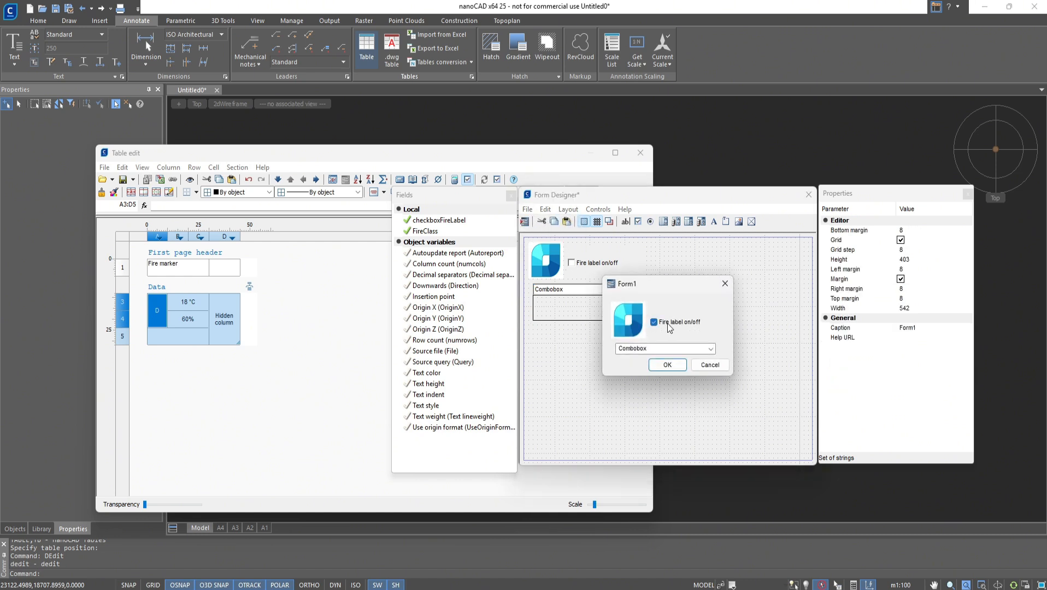
click(669, 327)
click(711, 349)
click(682, 366)
click(668, 365)
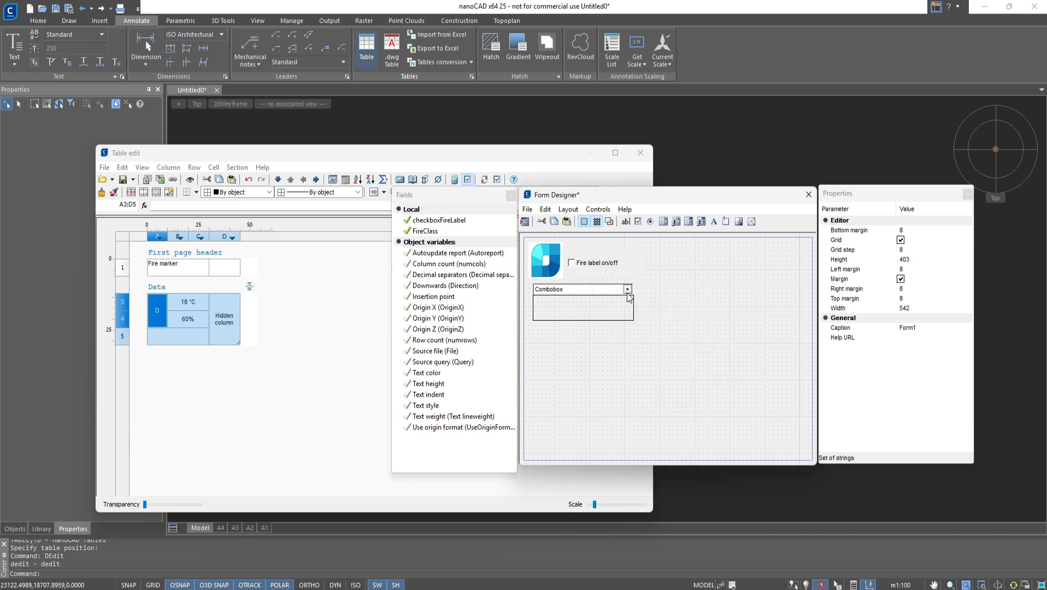
click(808, 195)
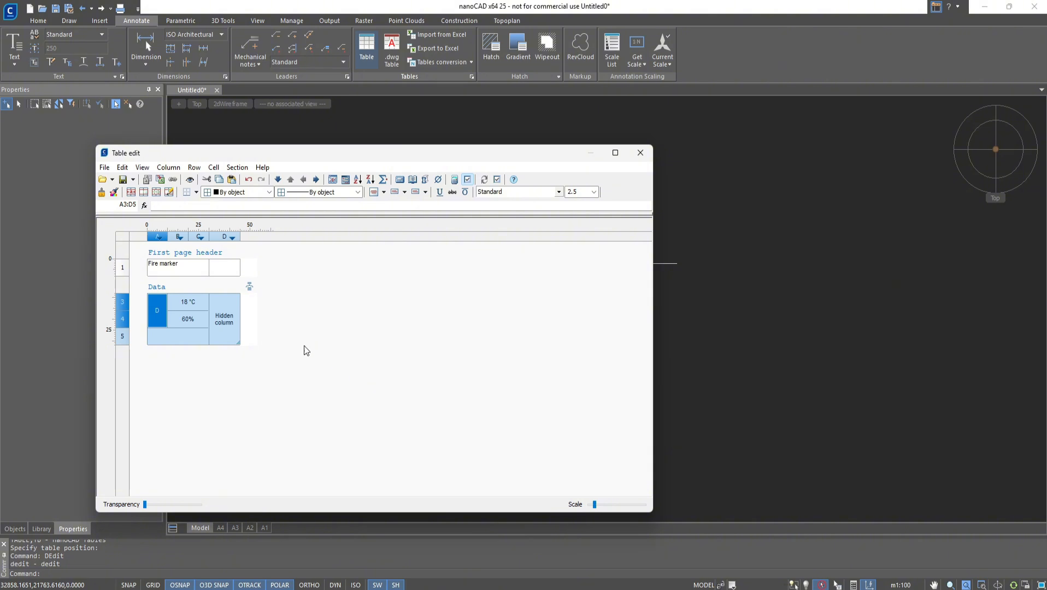
- Give cell D1 the expression if(This.checkboxFireLabel; setheight(2.5); setheight(0))
click(227, 268)
right_click(227, 270)
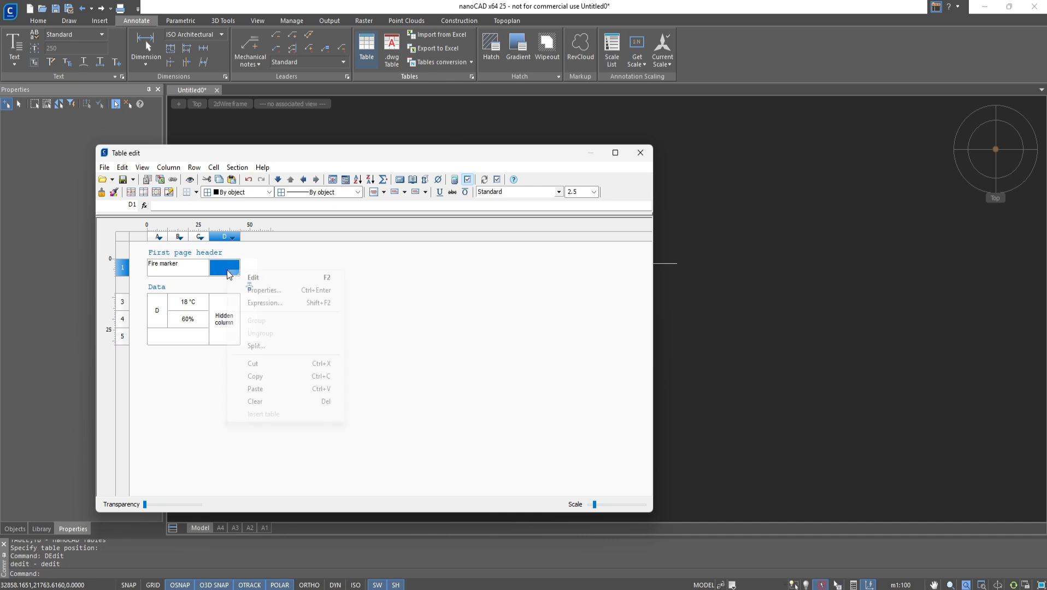
click(256, 302)
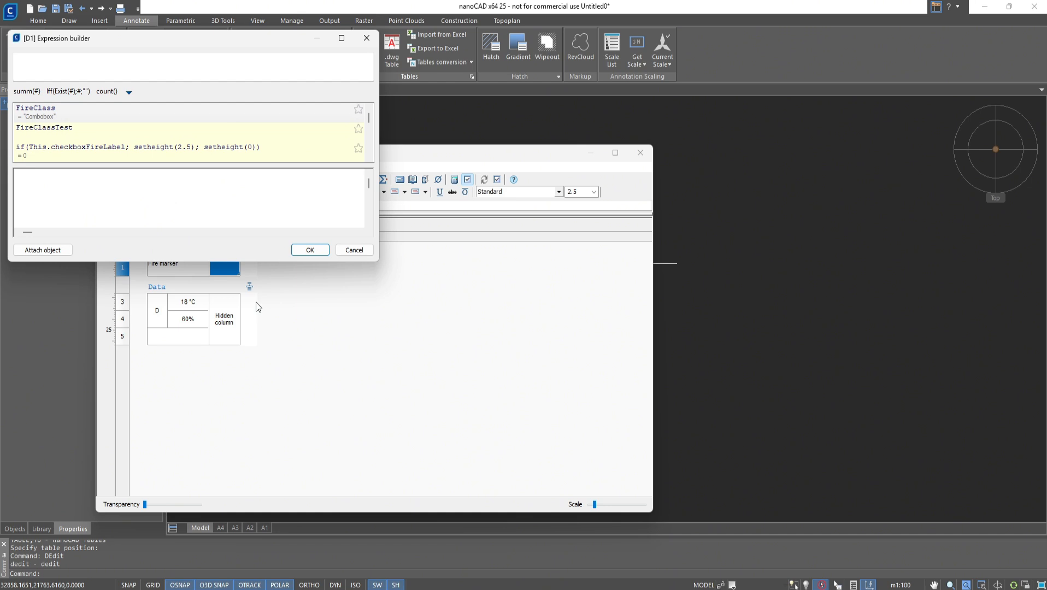
text(if)
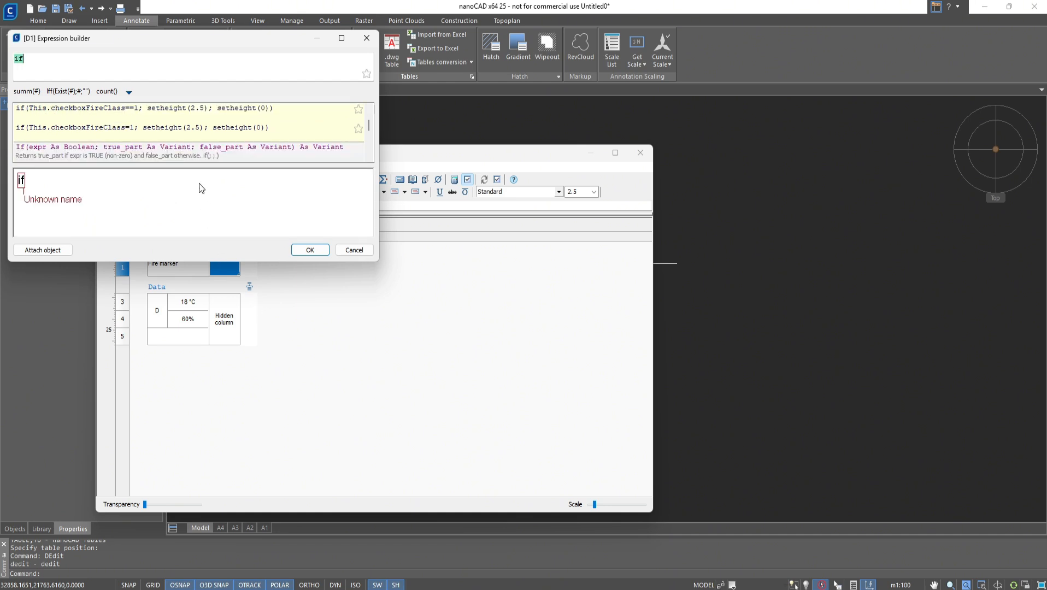
click(202, 152)
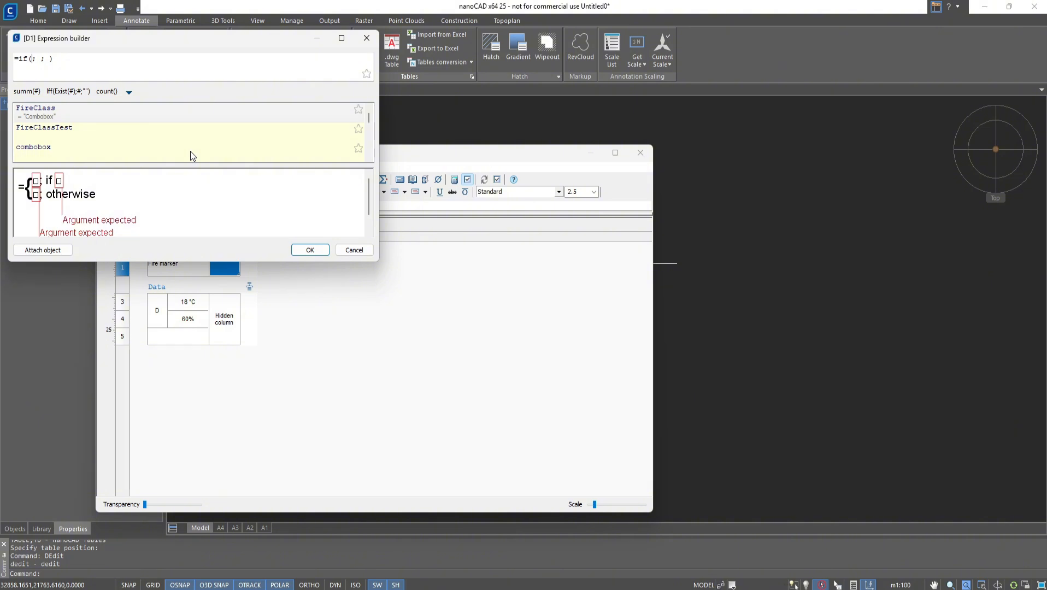
text(checkbox)
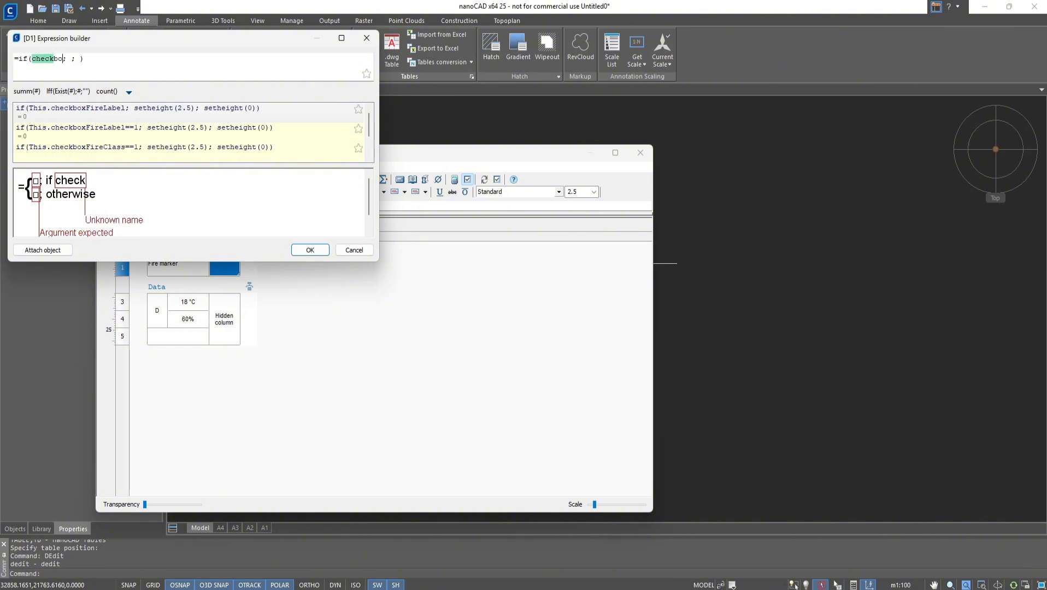
click(187, 153)
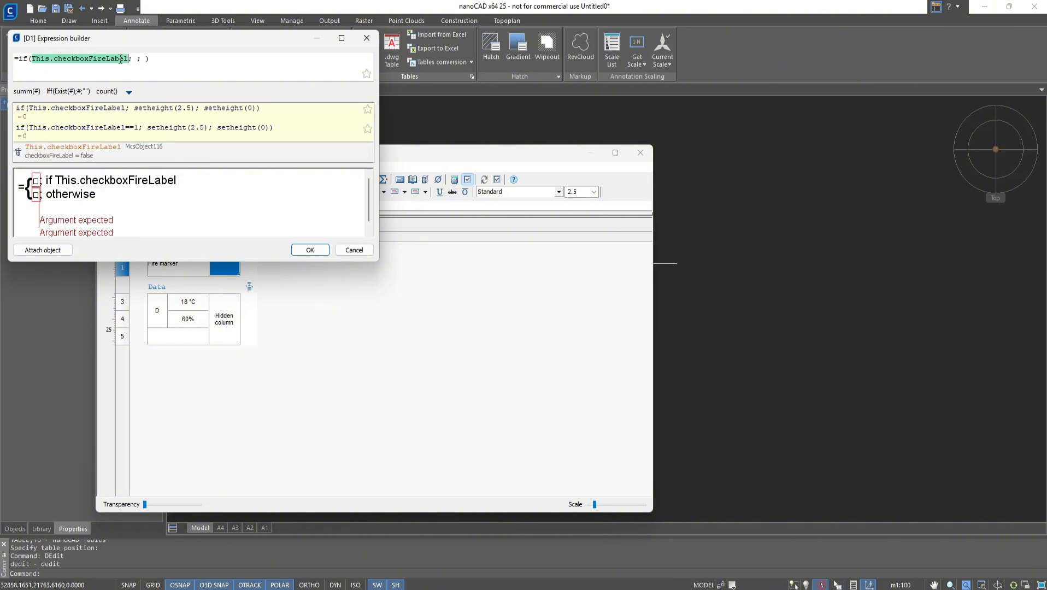
click(137, 58)
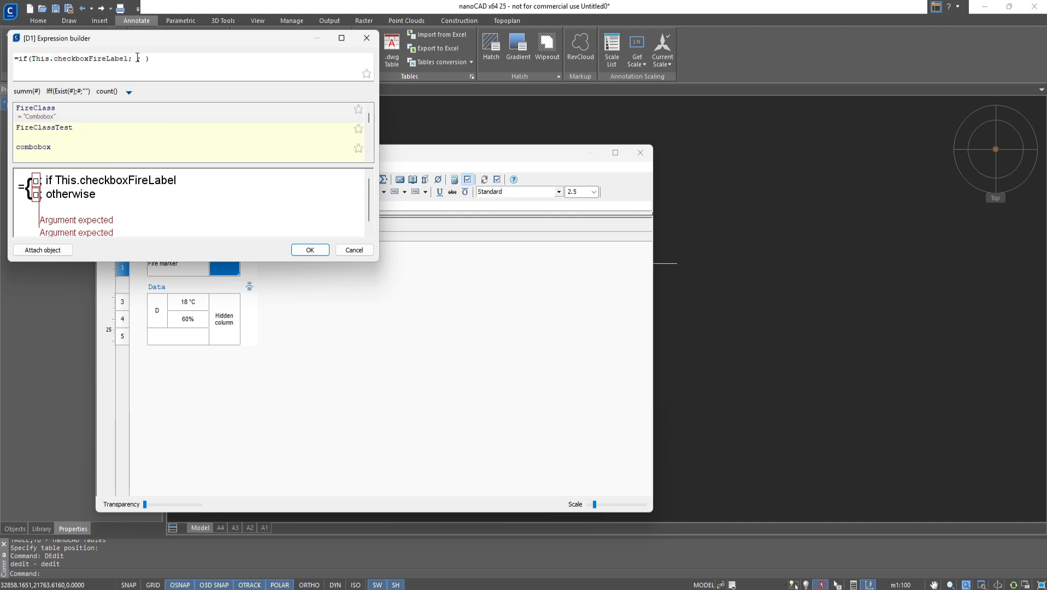
text(set)
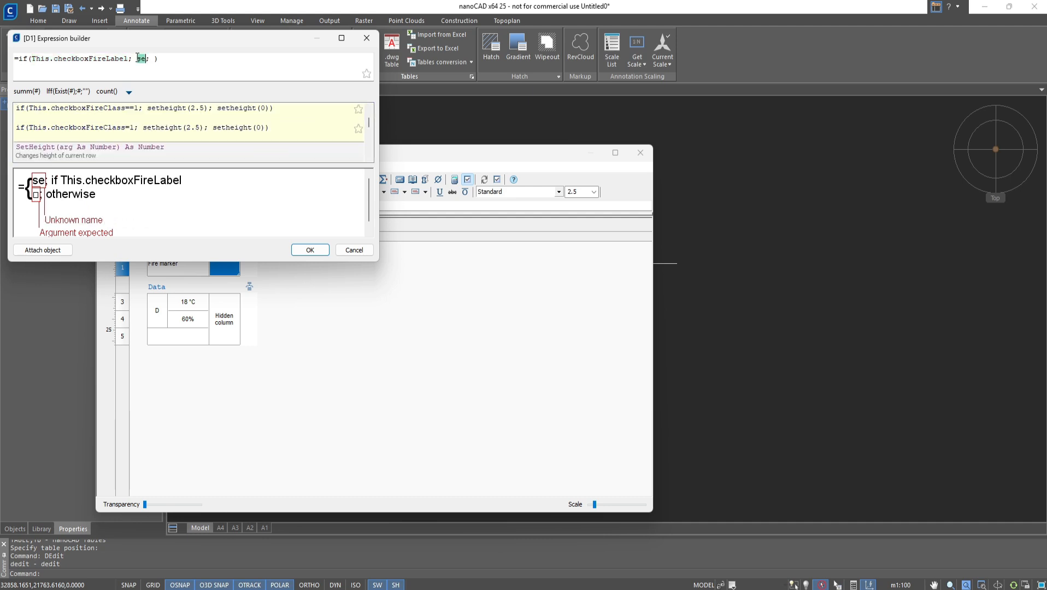
text(Heigh)
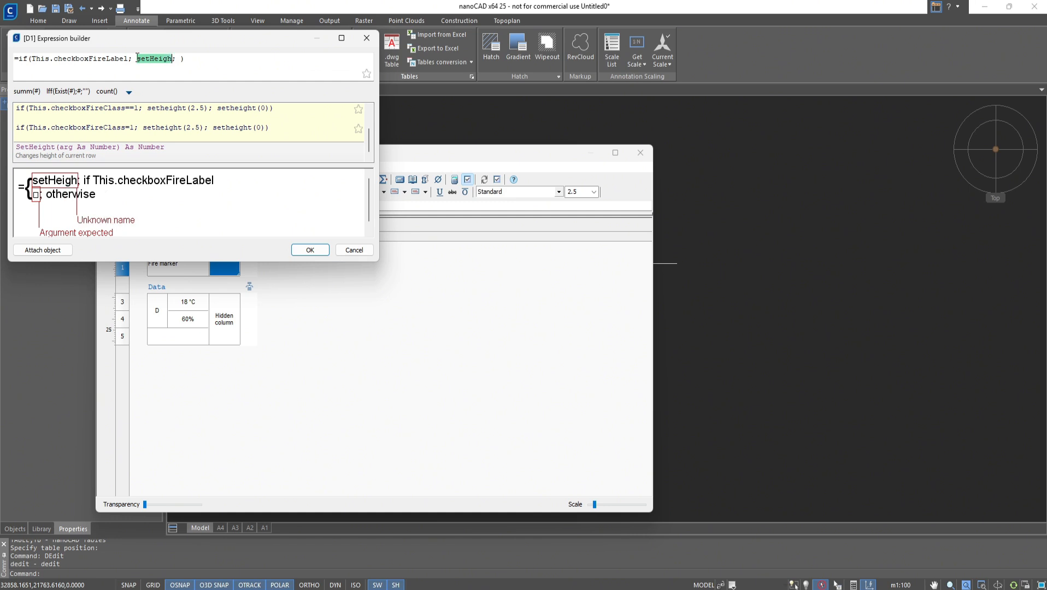
double_click(146, 150)
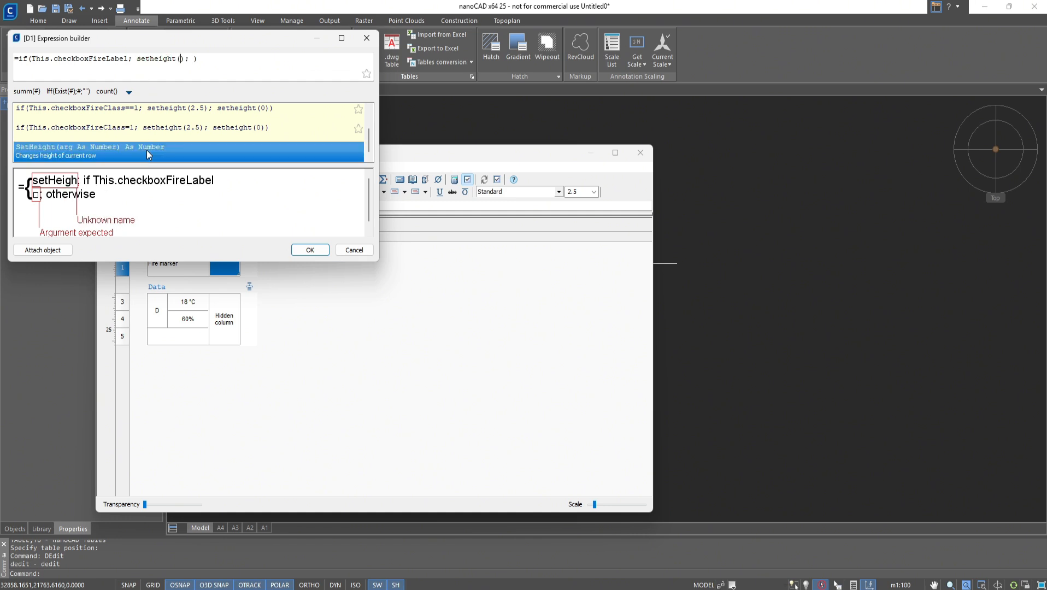
text(2)
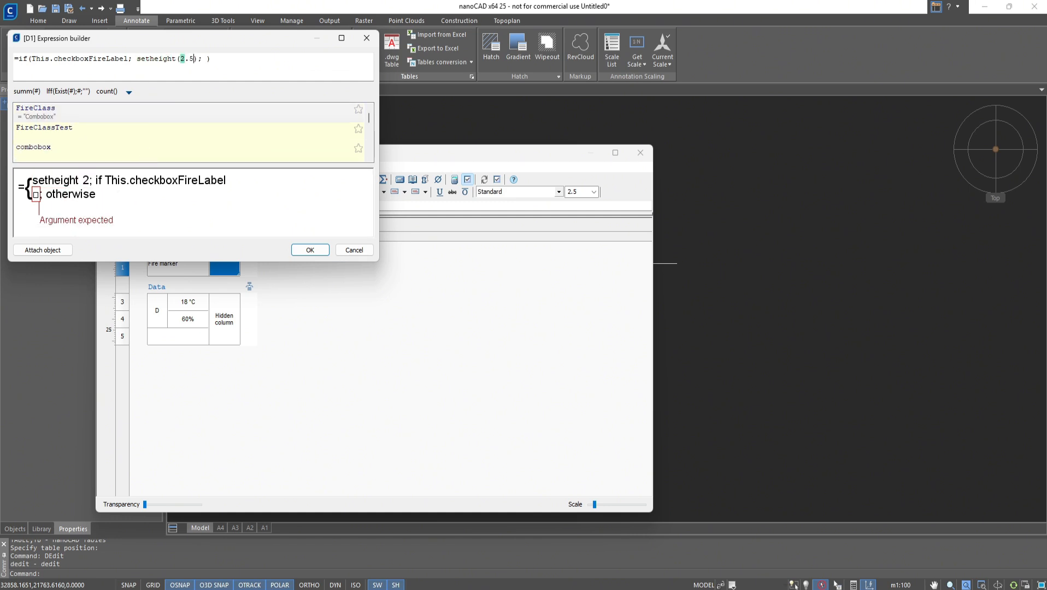
text(.5)
key(Right)
key(Right)
key(Right)
text(setH)
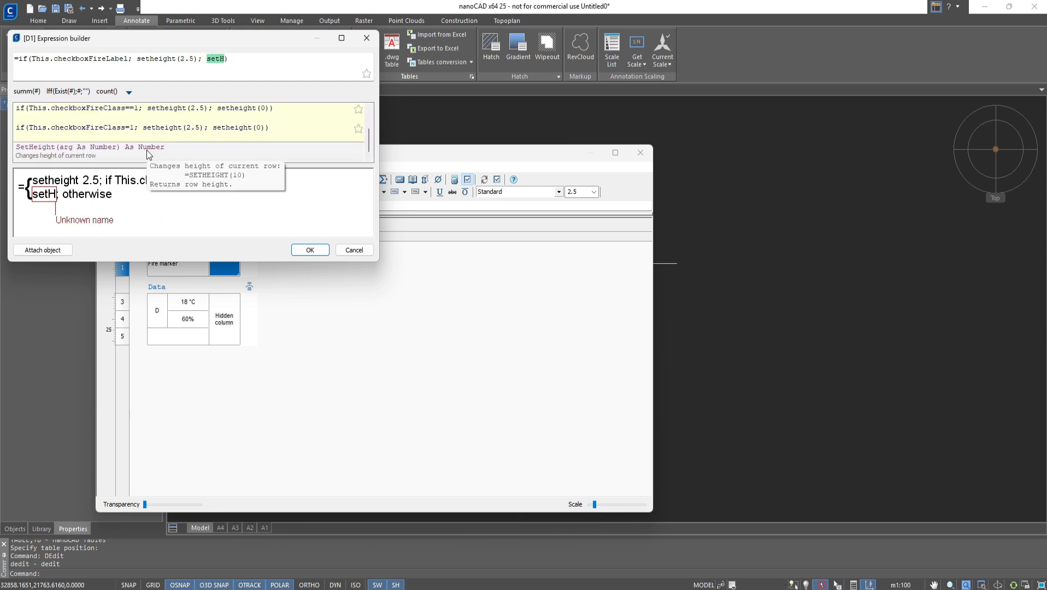
double_click(147, 150)
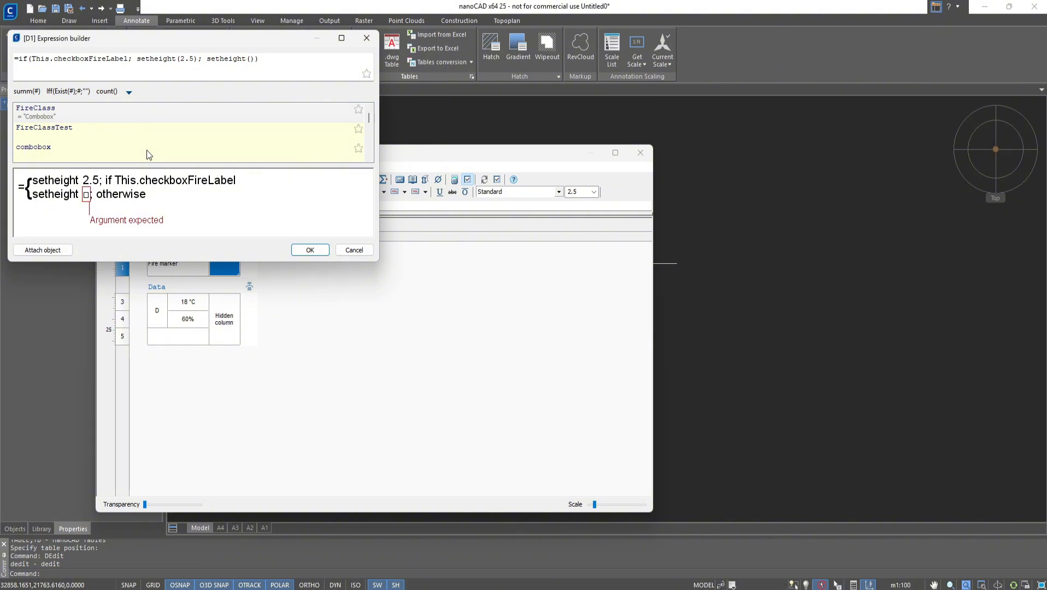
text(0)
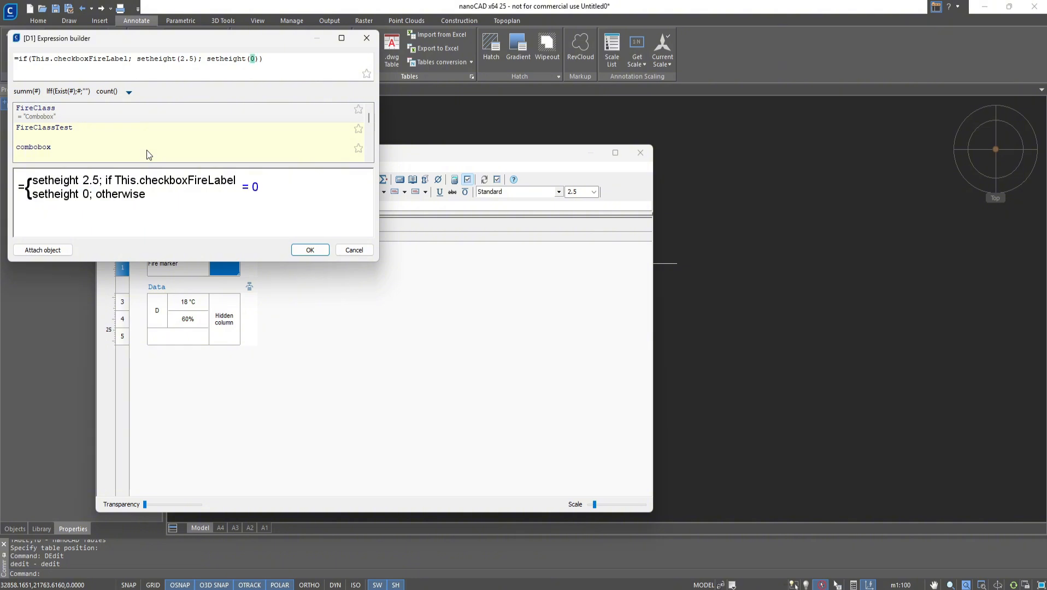
click(305, 249)
- Enter the formula =FireClass in the merged cell of row 5
click(179, 318)
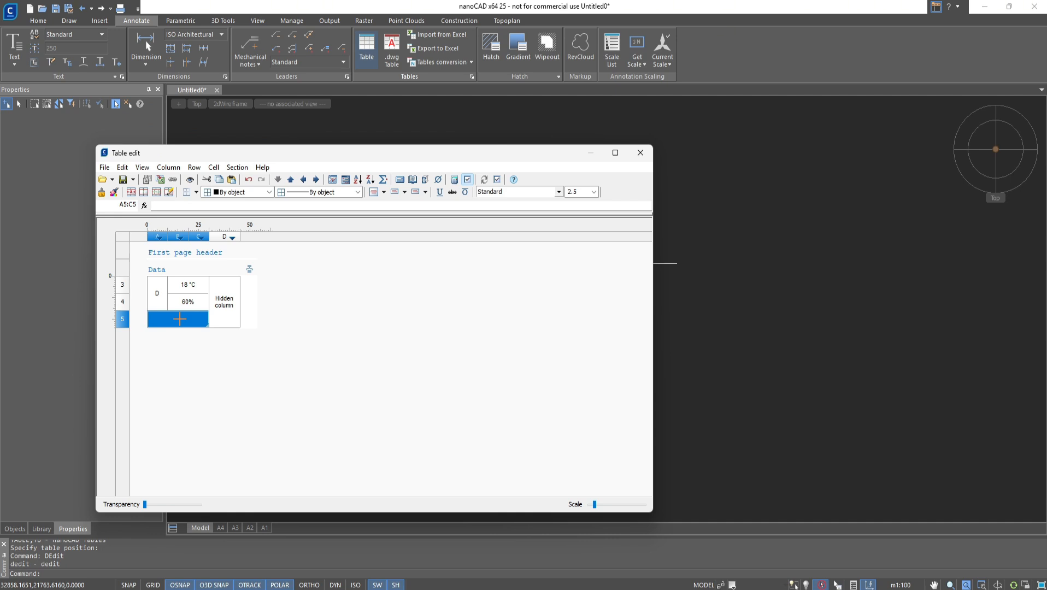
text(=FireC)
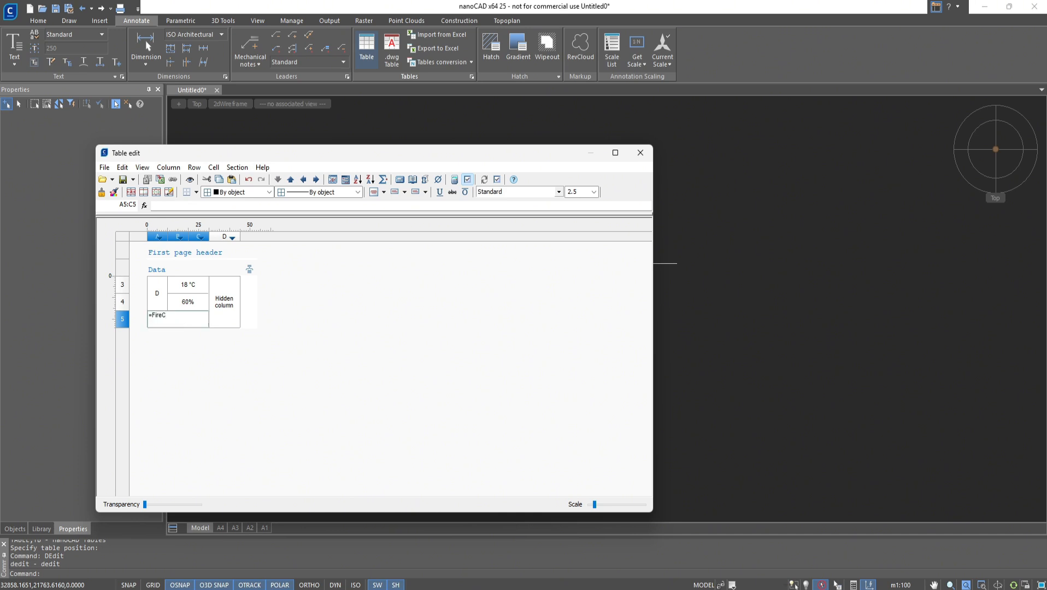
text(lass)
key(Return)
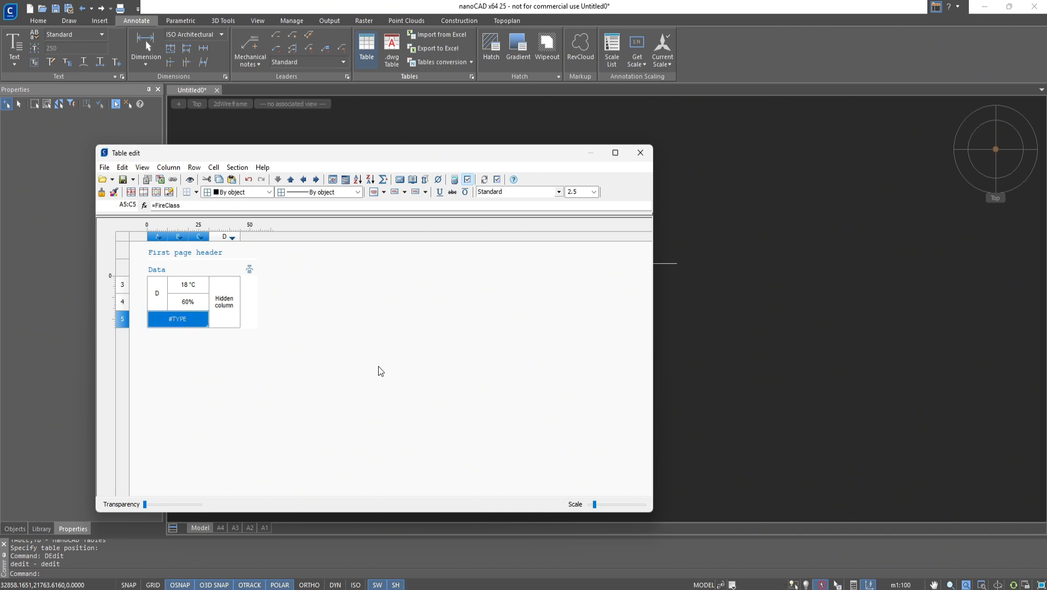
- Close the table editor and open the table's input form from the drawing
click(641, 153)
scroll(351, 350, up, 2)
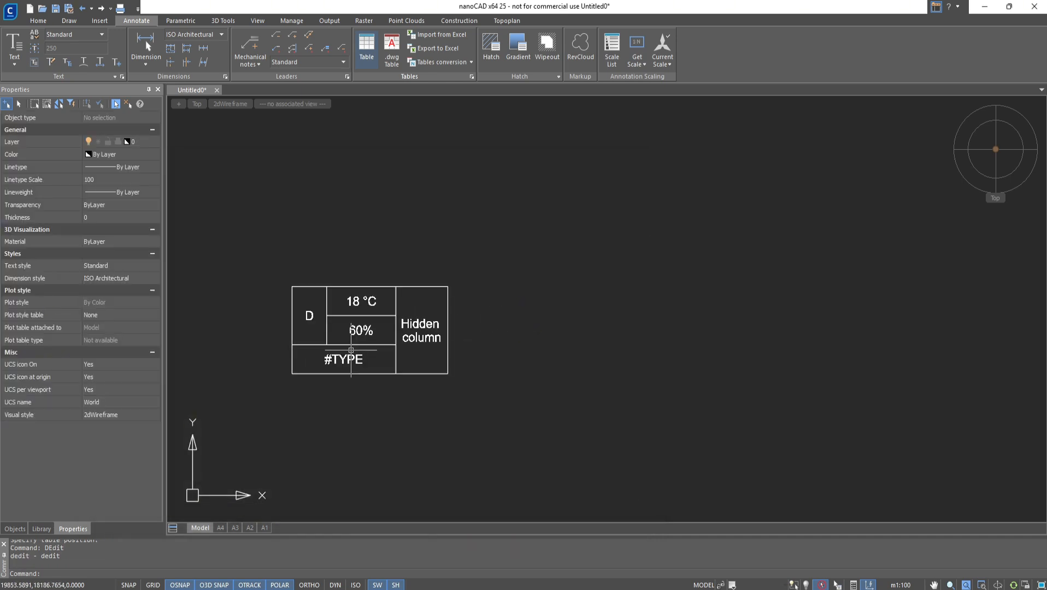
click(351, 350)
right_click(351, 350)
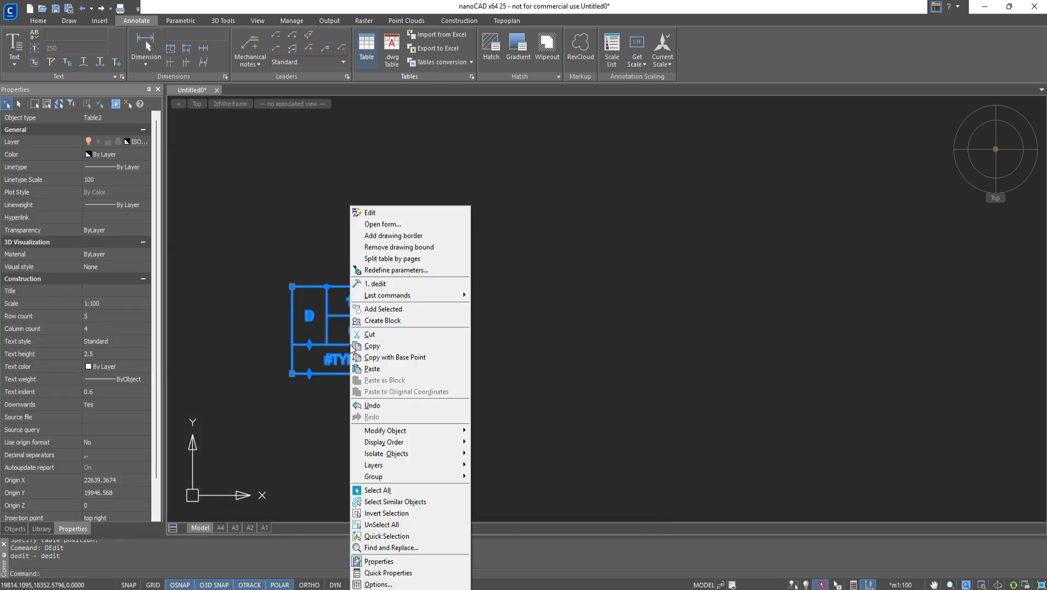
click(381, 225)
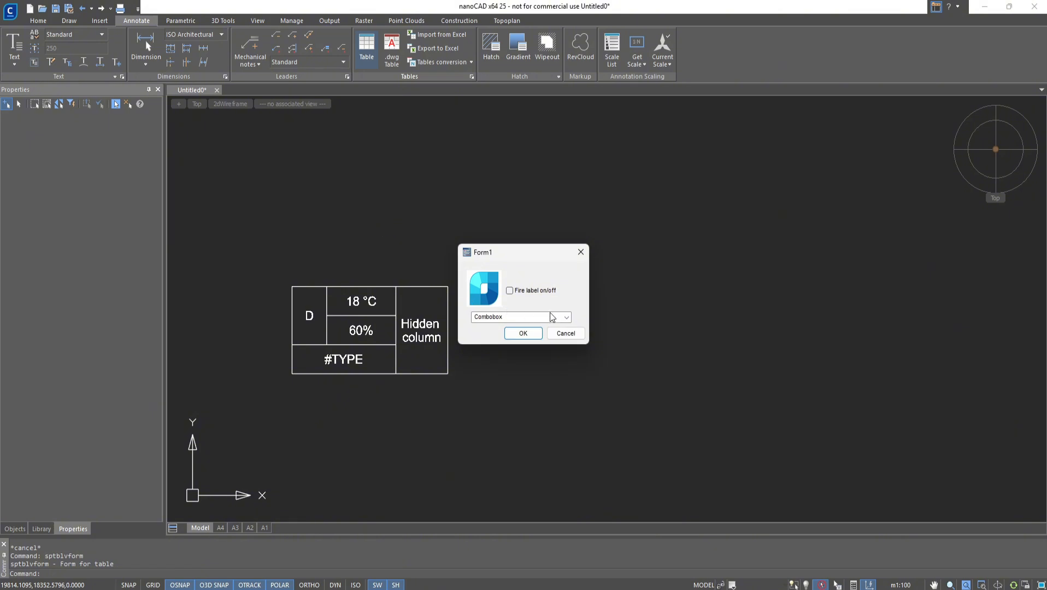
- In the input form, choose C in the combo box, switch the fire label on, and confirm
click(566, 318)
click(517, 339)
click(510, 290)
click(523, 333)
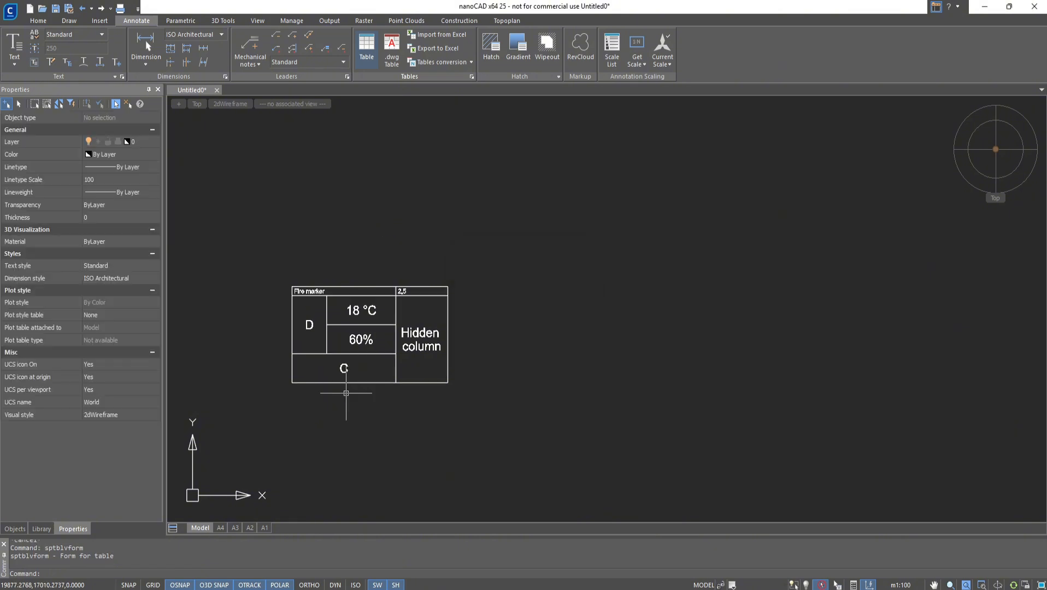
- Open the table in the table editor and set column D to hidden
scroll(377, 372, up, 2)
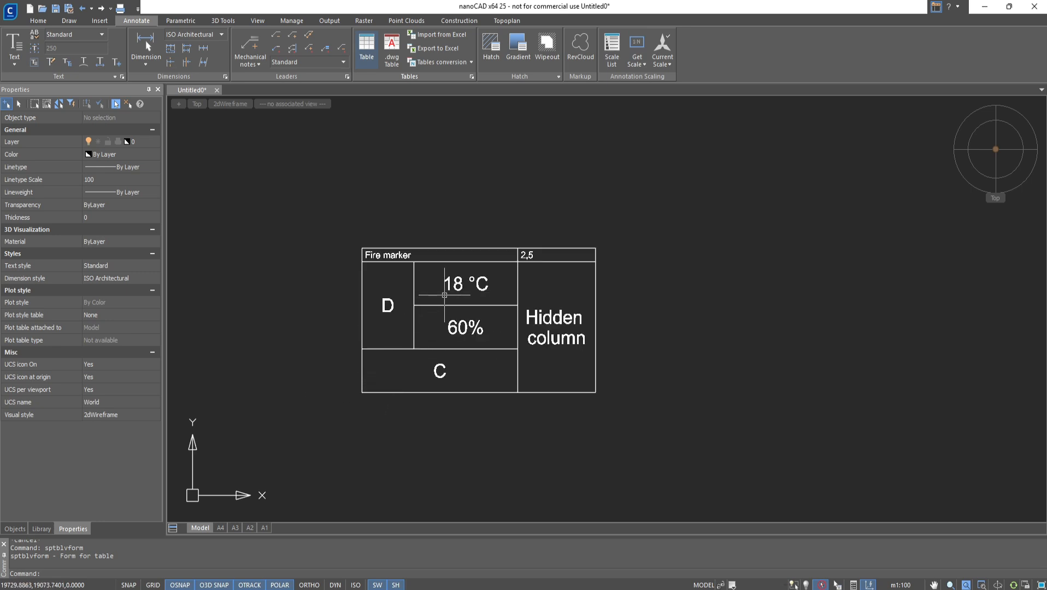
click(448, 284)
double_click(448, 284)
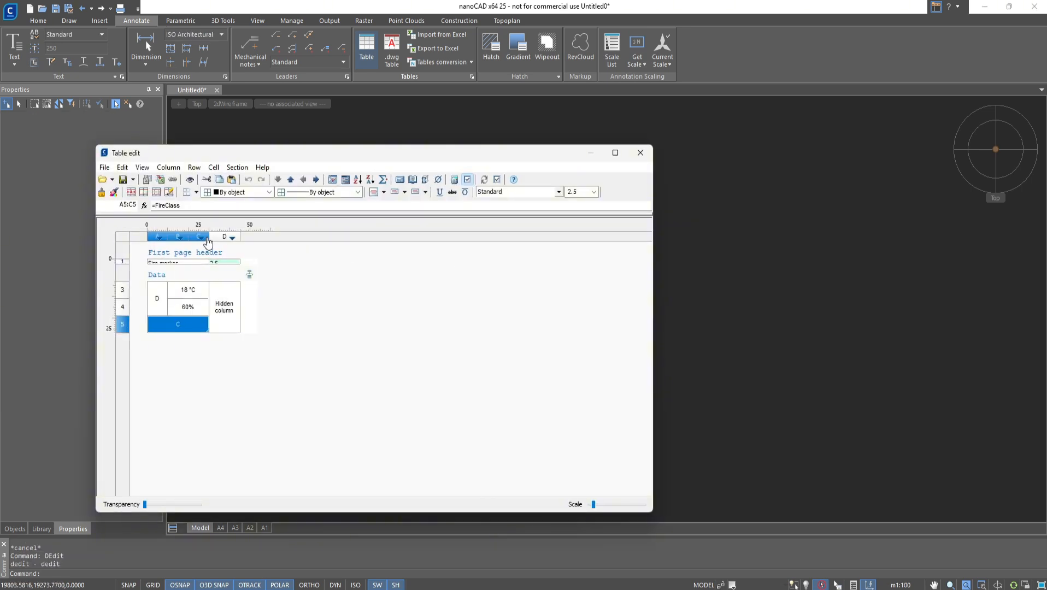
click(218, 236)
right_click(218, 237)
click(236, 285)
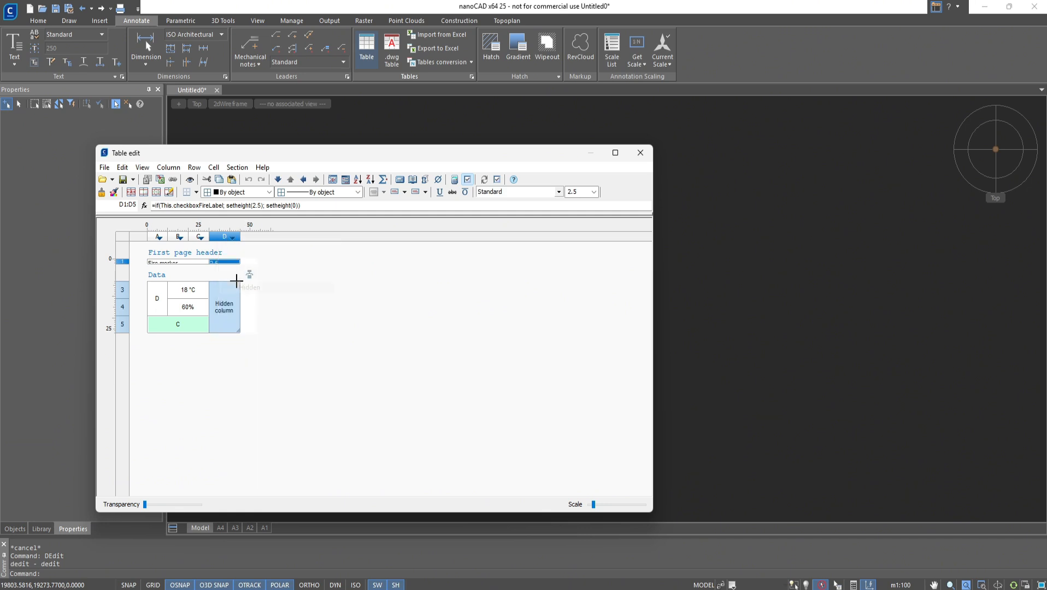
- Remove the cell borders from header row 1 (A1:D1) and close the table editor
drag(192, 261, 216, 261)
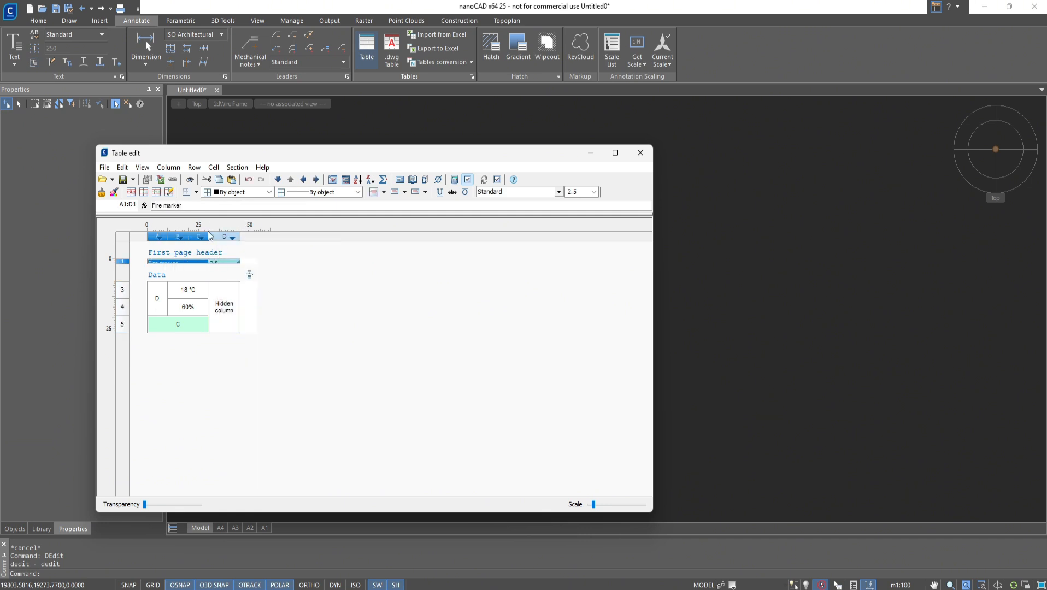
click(196, 192)
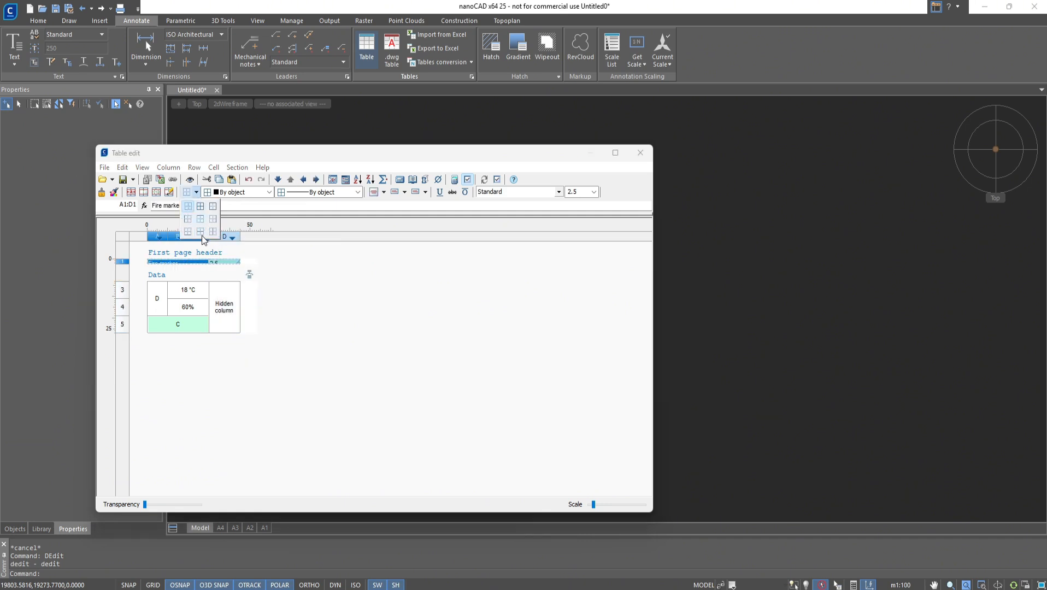
click(336, 241)
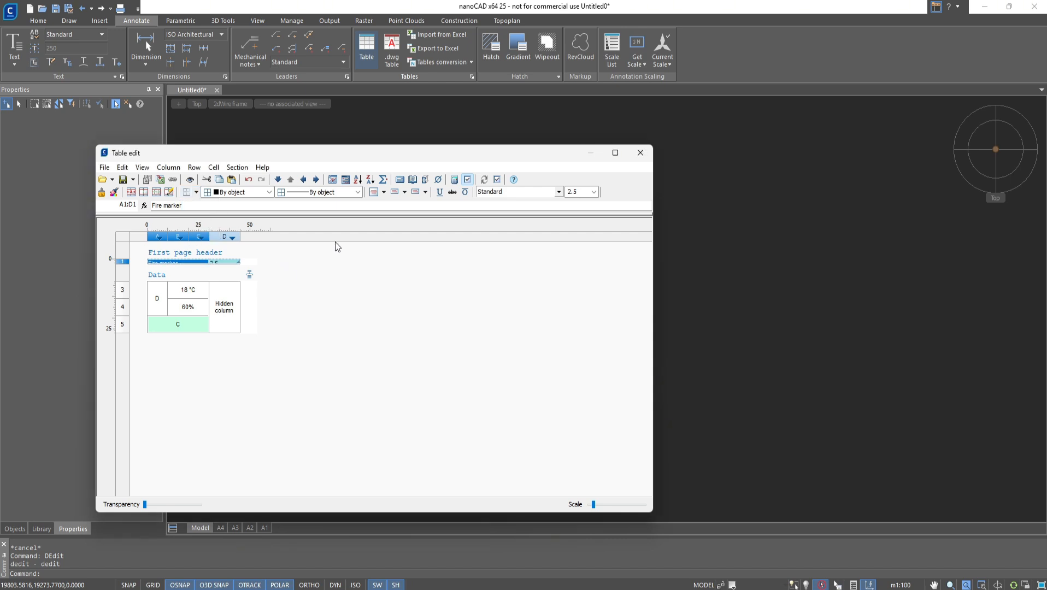
click(640, 153)
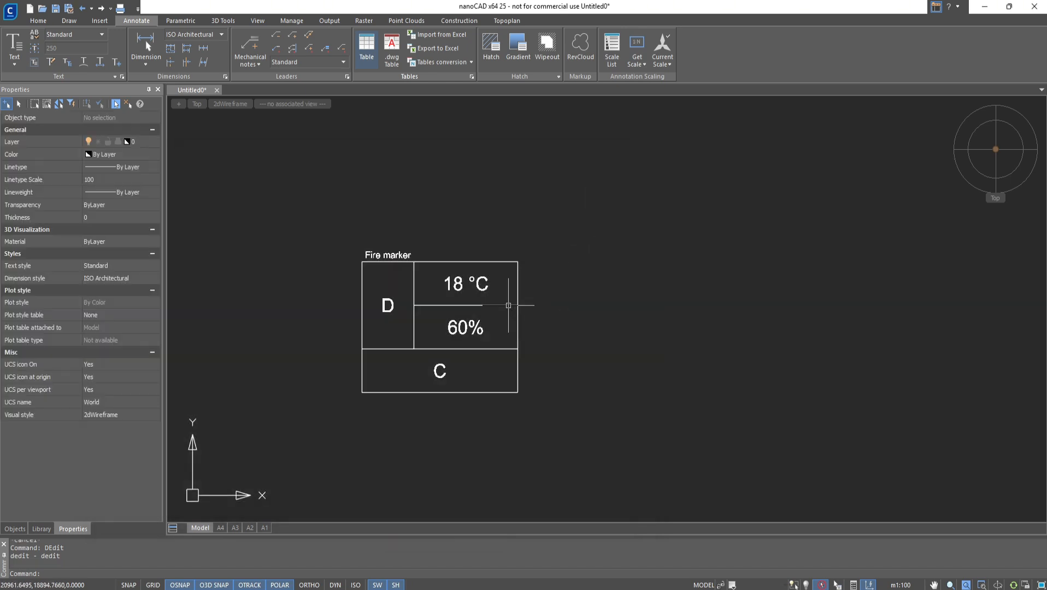
- Open the table's input form, choose D in the combo box, switch the fire label off, and confirm
click(508, 306)
right_click(509, 306)
click(539, 225)
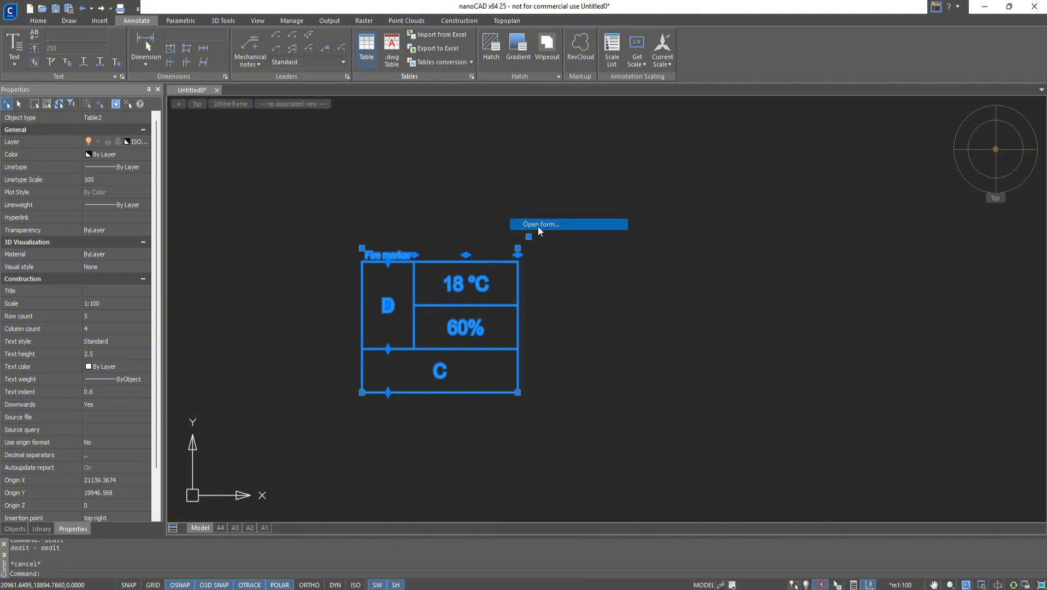
click(563, 317)
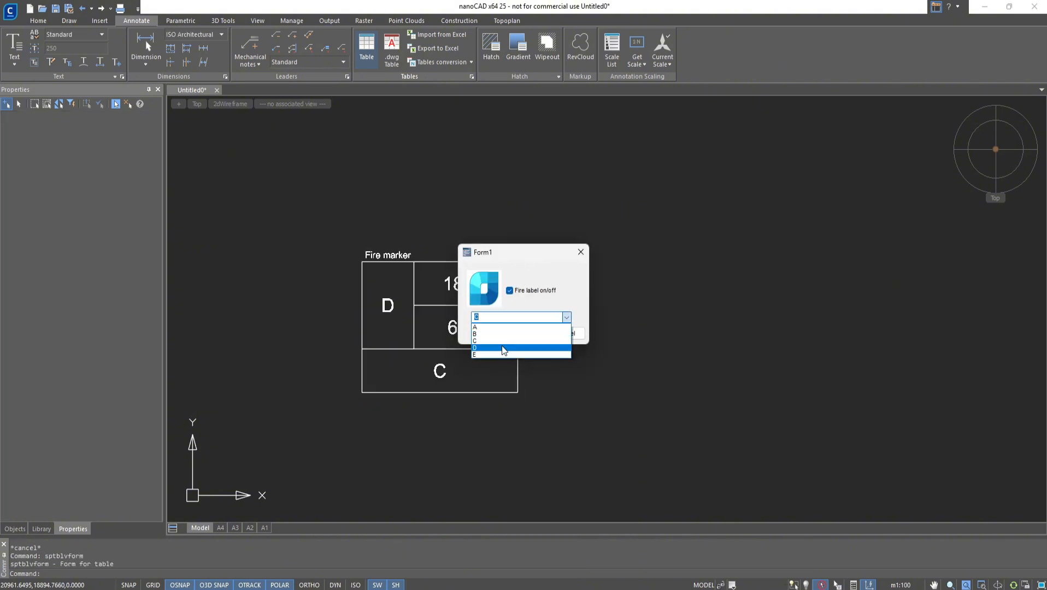
click(503, 348)
click(517, 292)
click(522, 334)
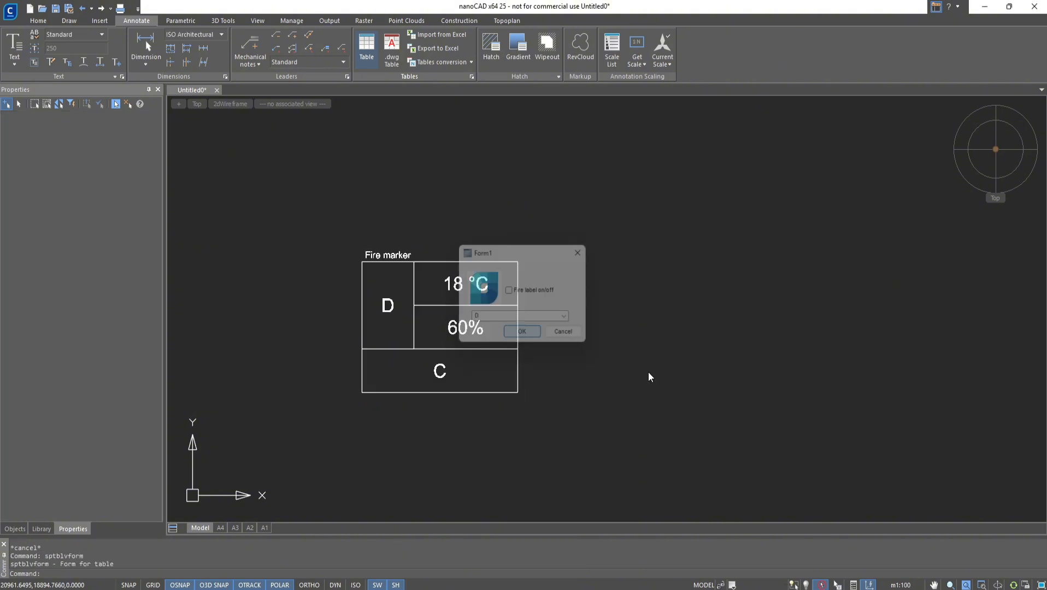